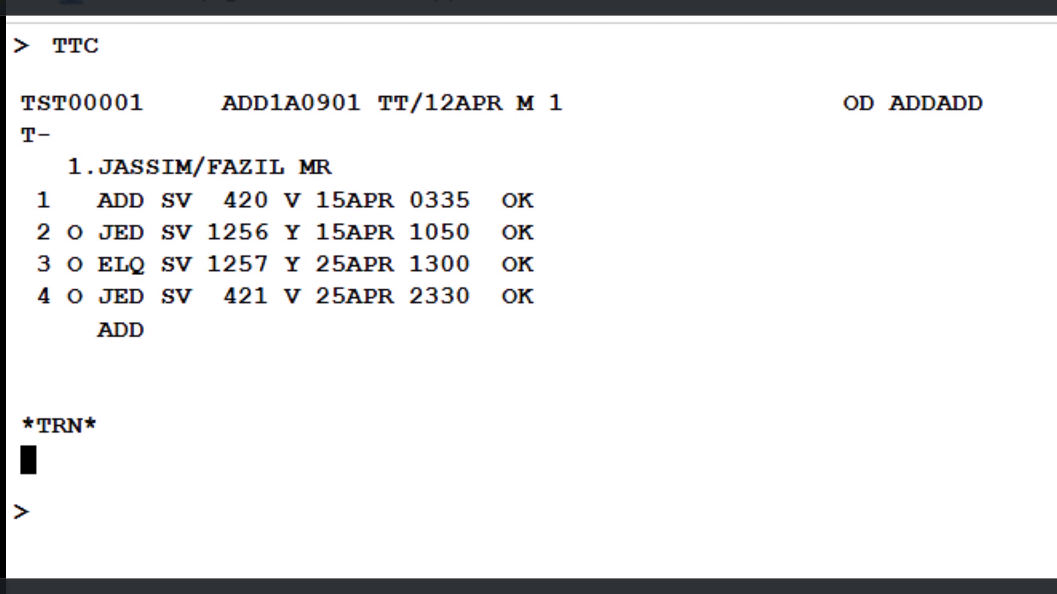
Step: Set the fare basis of all segments in TST 1 to VARTETB4 with the TTK command
text(TTK)
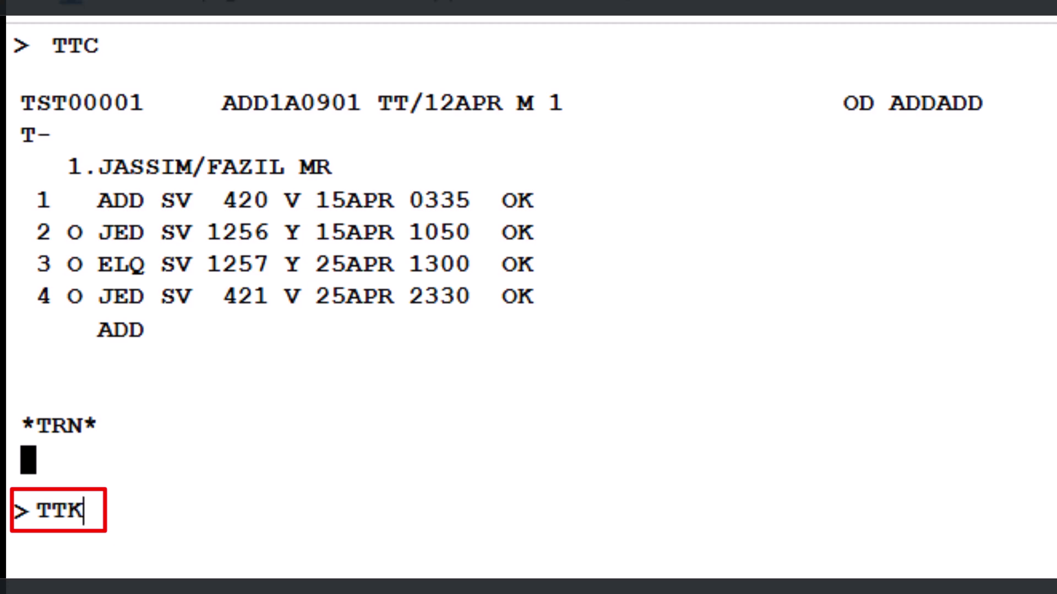
text(/)
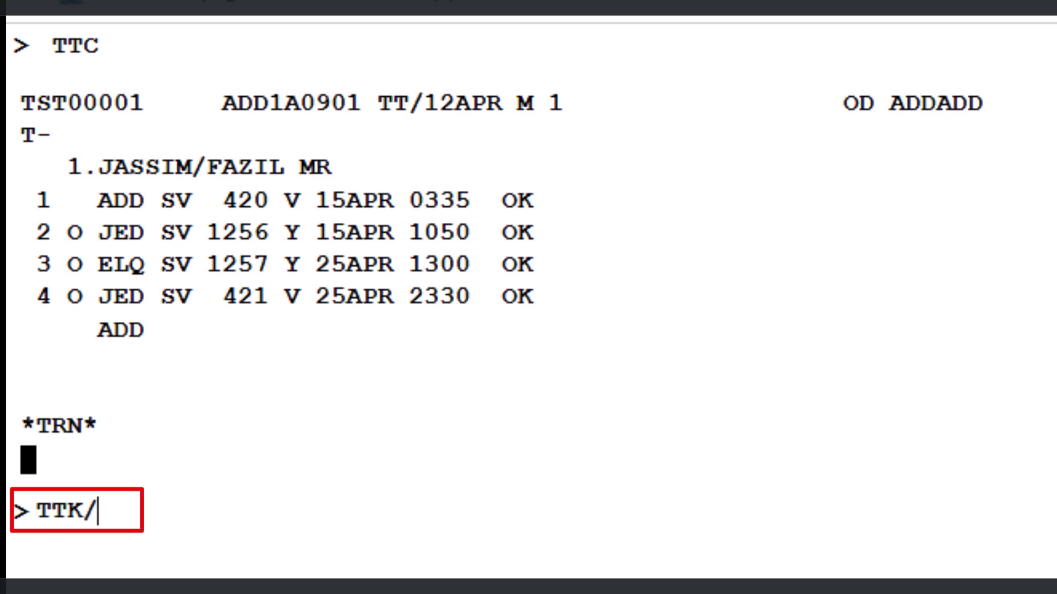
text(T1/B)
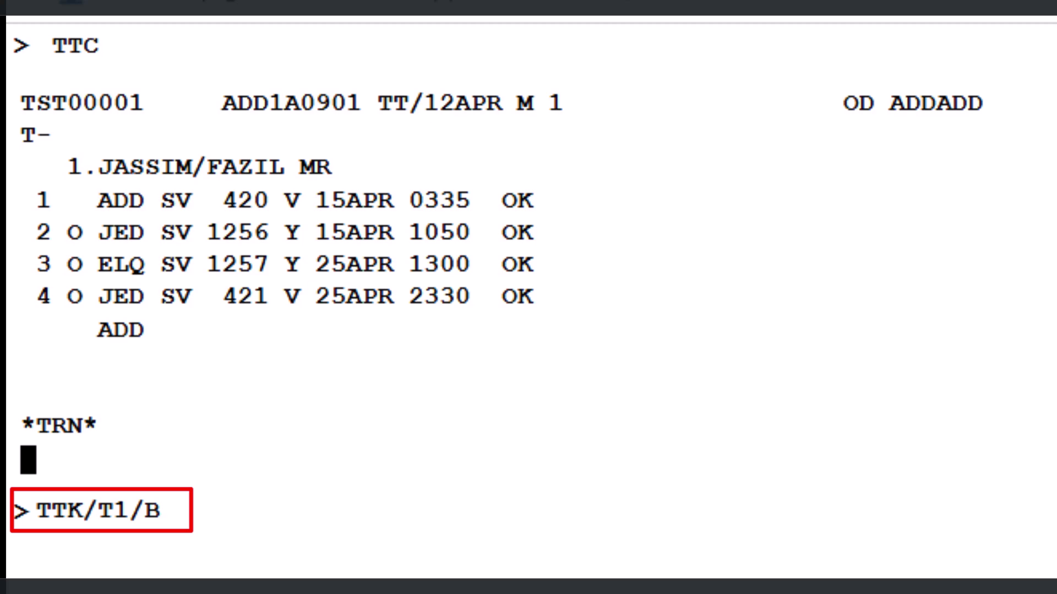
text(VARTETB4)
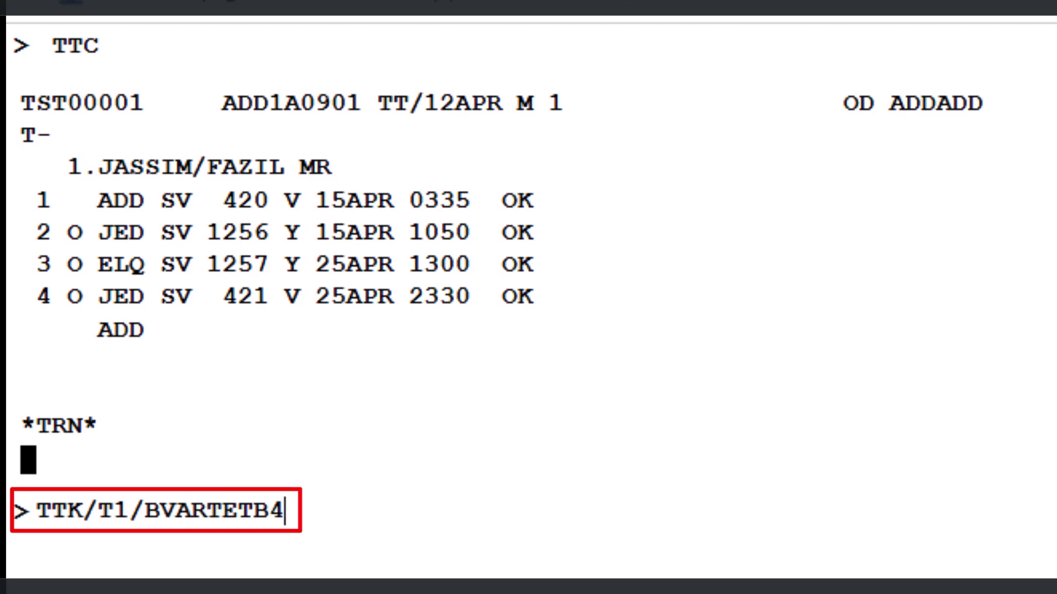
key(Return)
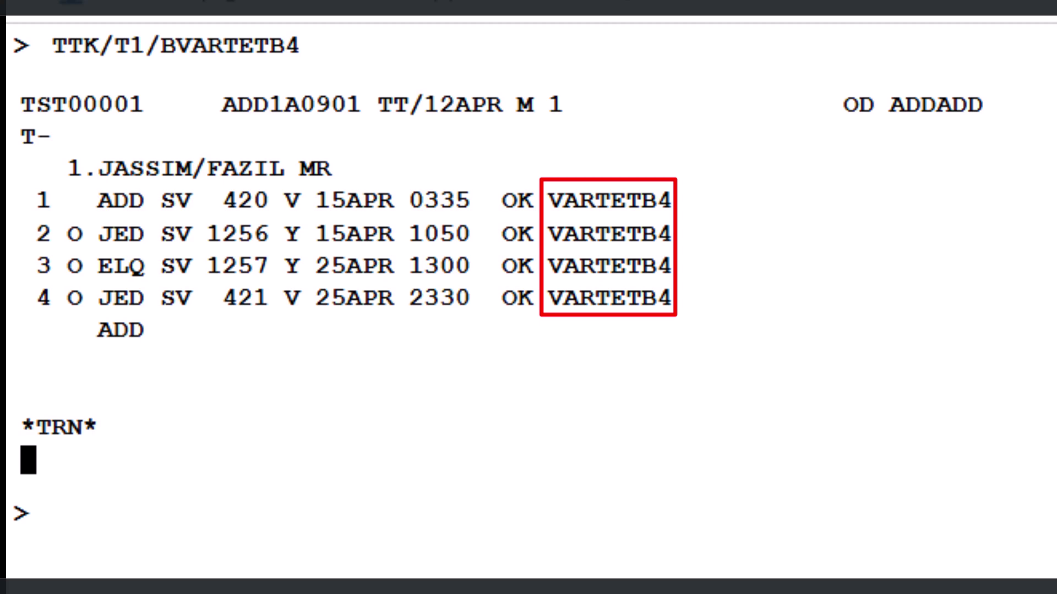
Step: Set the baggage allowance of all segments in TST 1 to 1PC
text(TT)
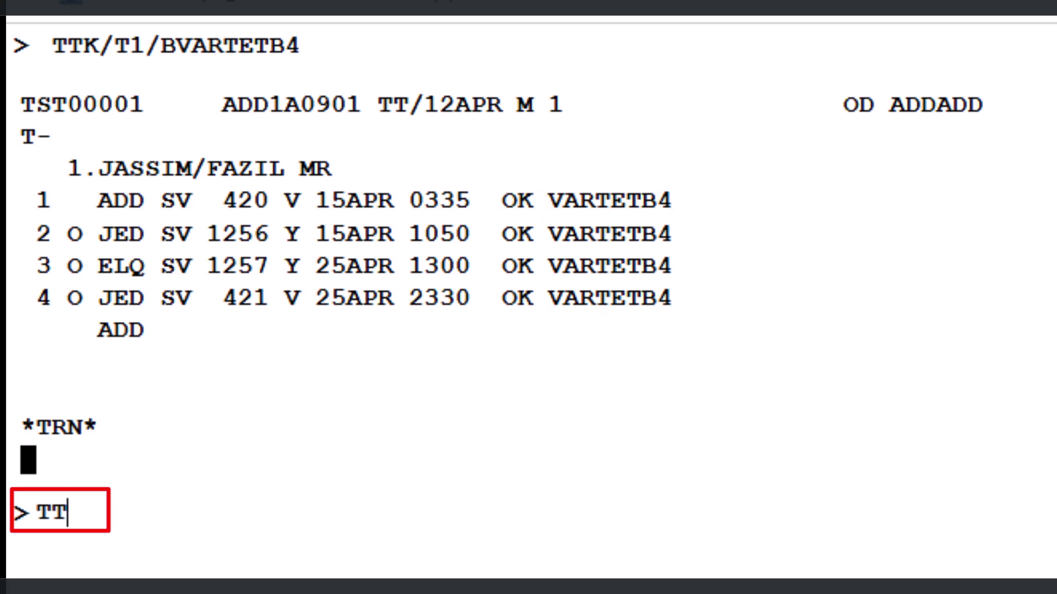
text(K/T1)
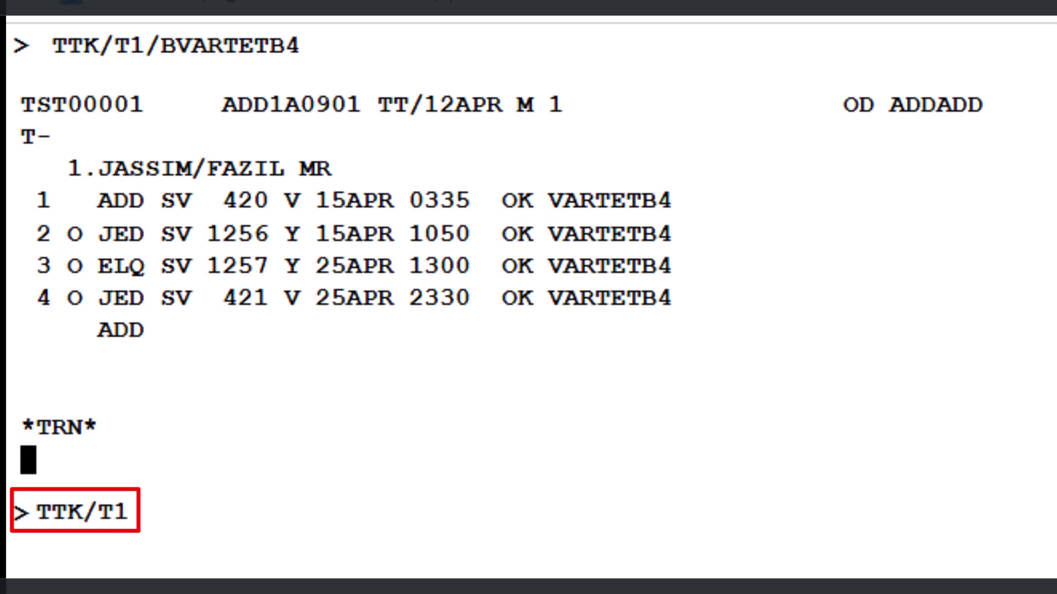
text(/)
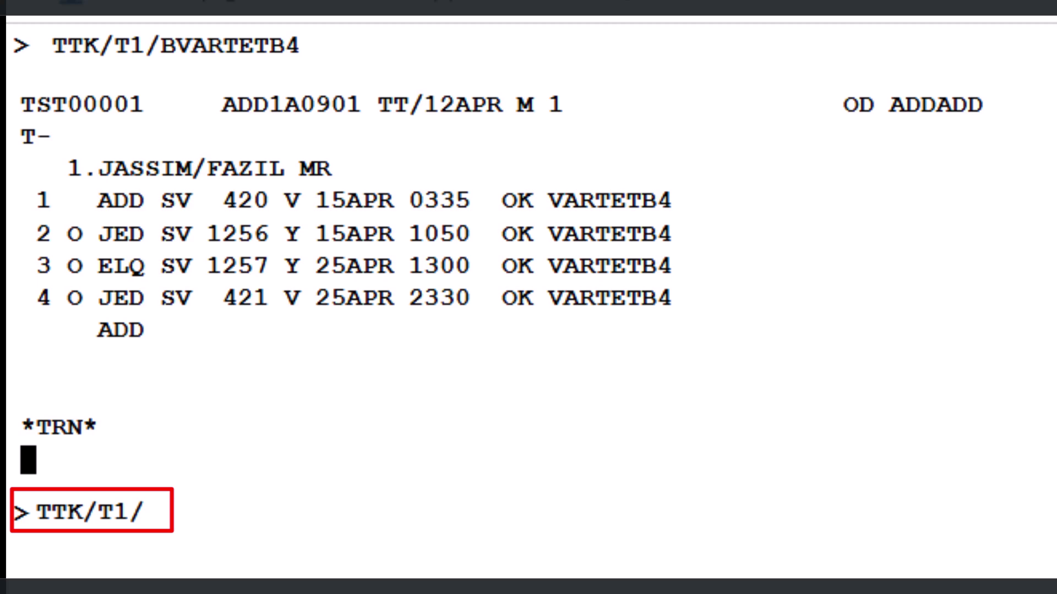
text(A1)
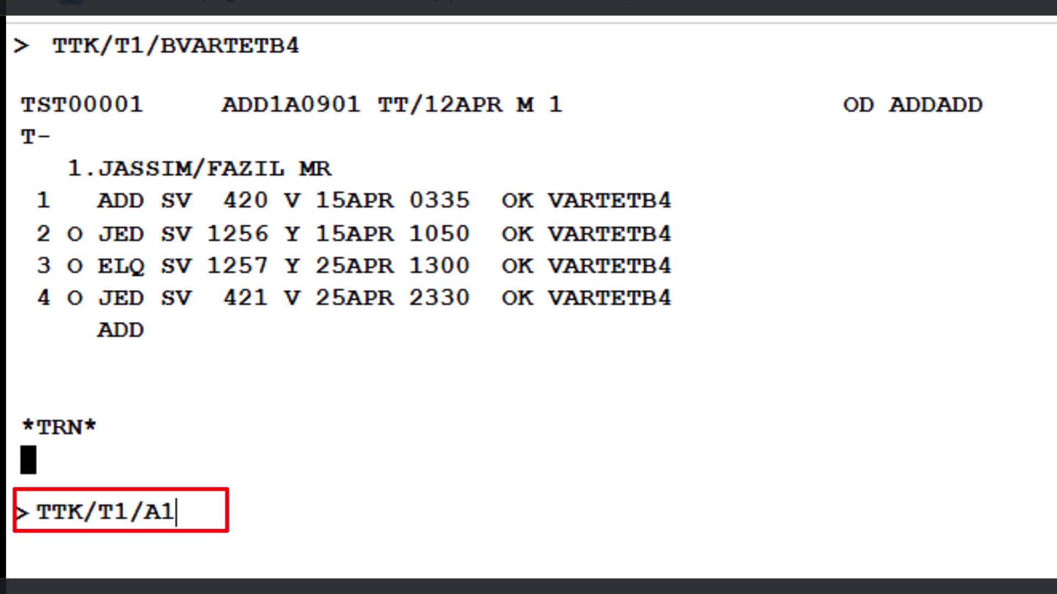
text(PC)
key(Return)
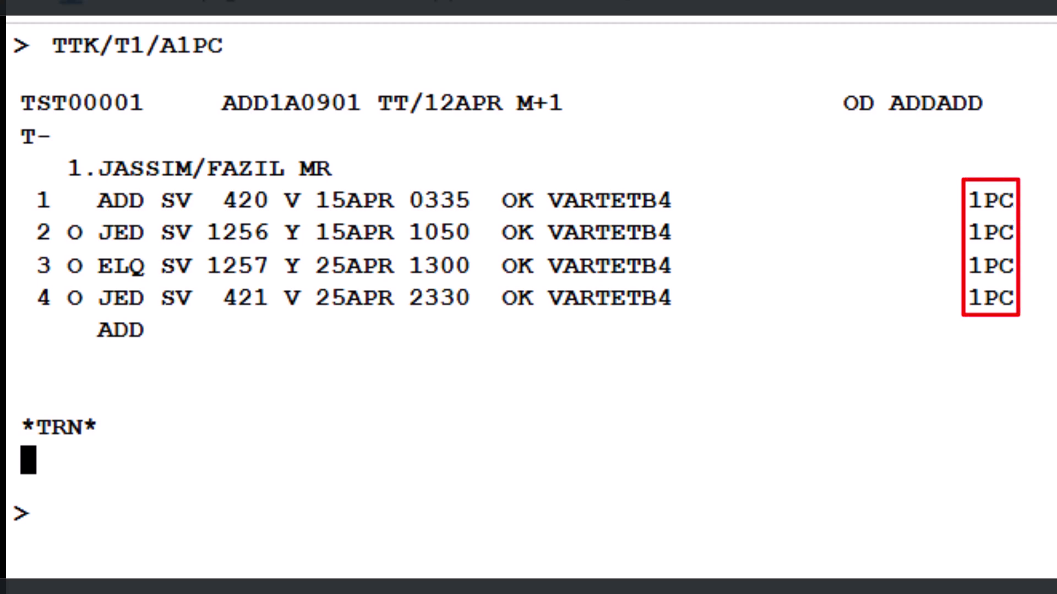
Step: Set the not-valid-before and not-valid-after dates of segments 1-2 in TST 1 to 15APR
text(TTK)
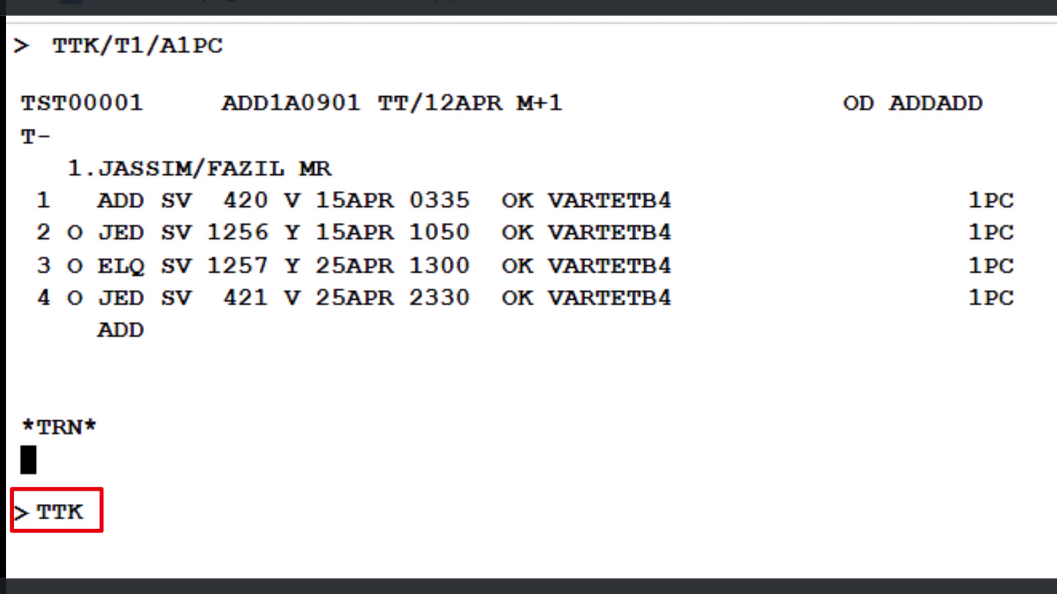
text(/T1)
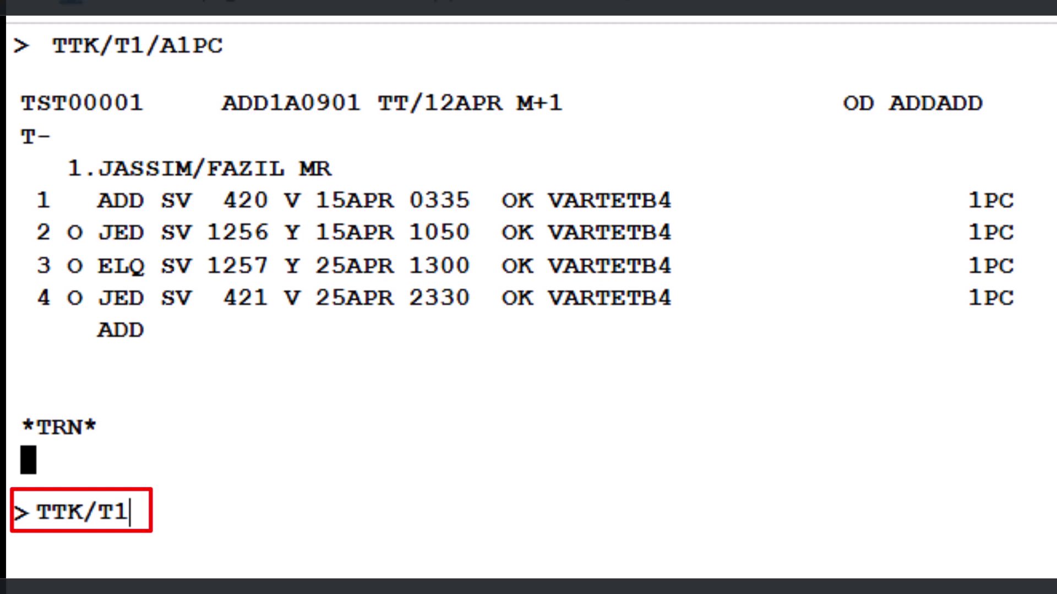
text(/L)
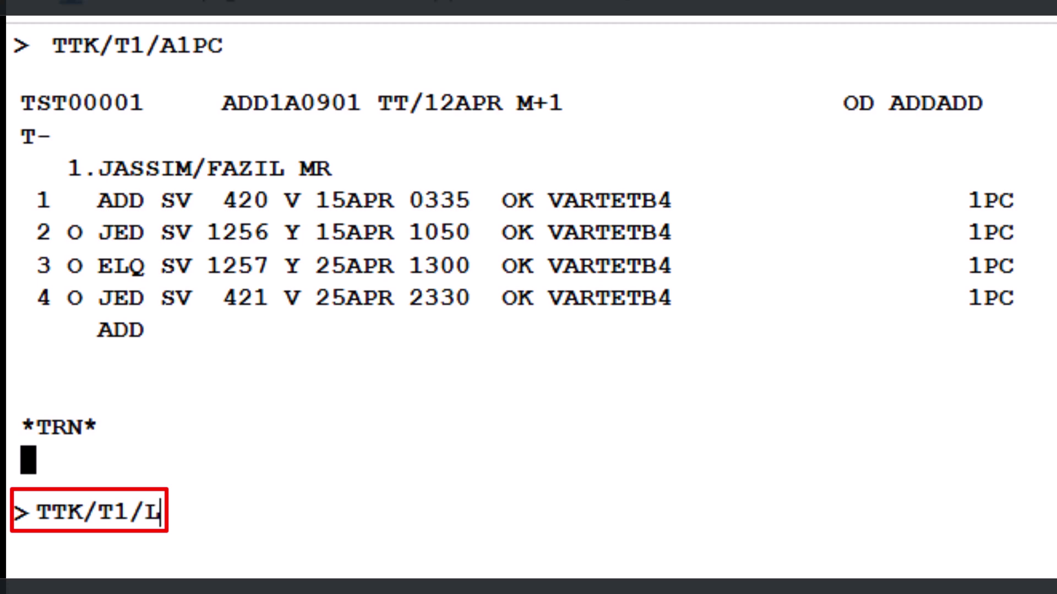
text(1-2)
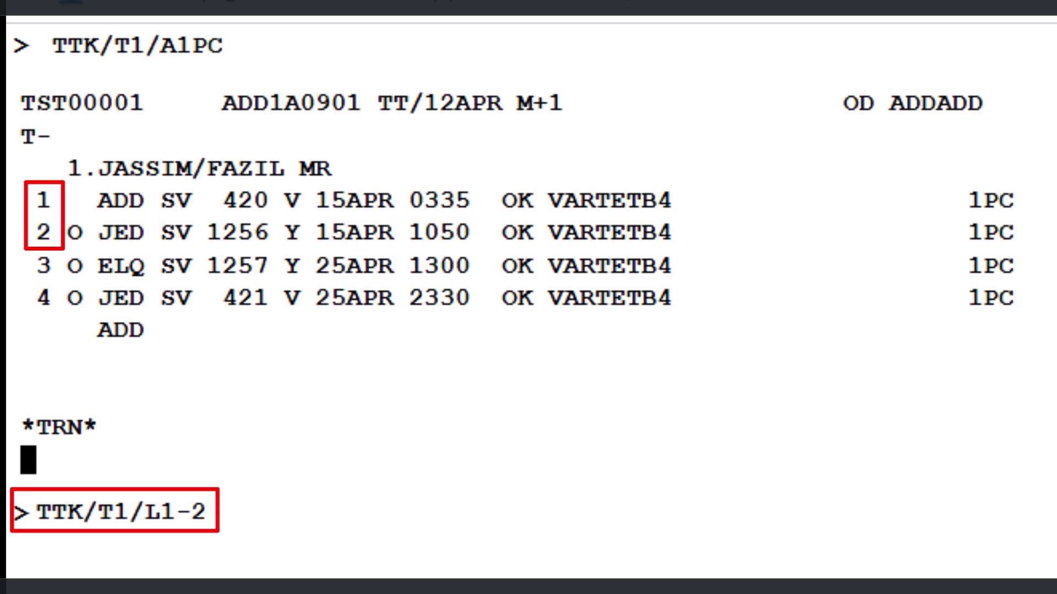
text(/)
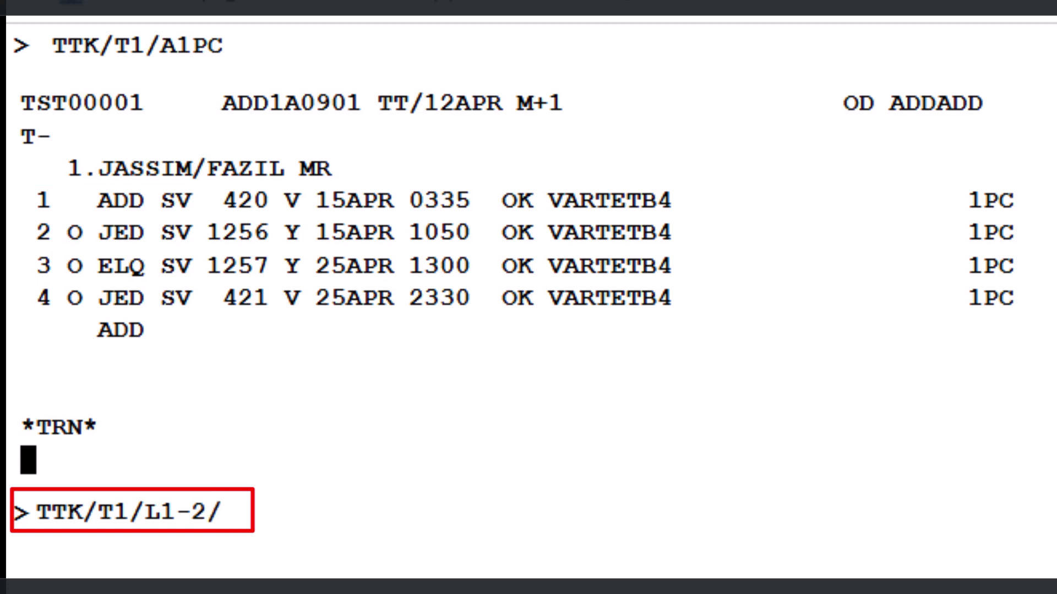
text(V15APR)
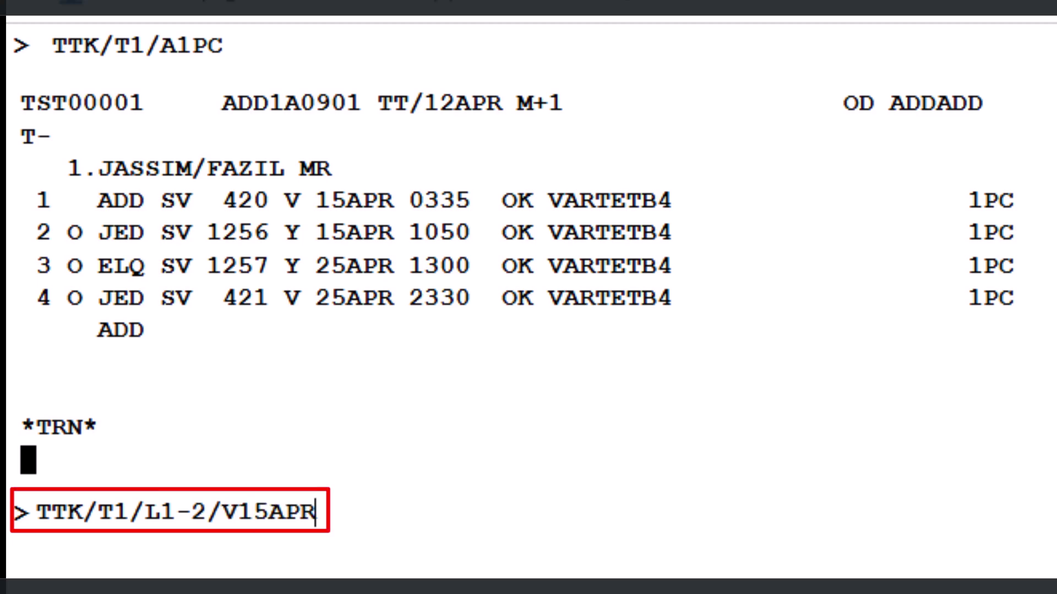
text(15APR)
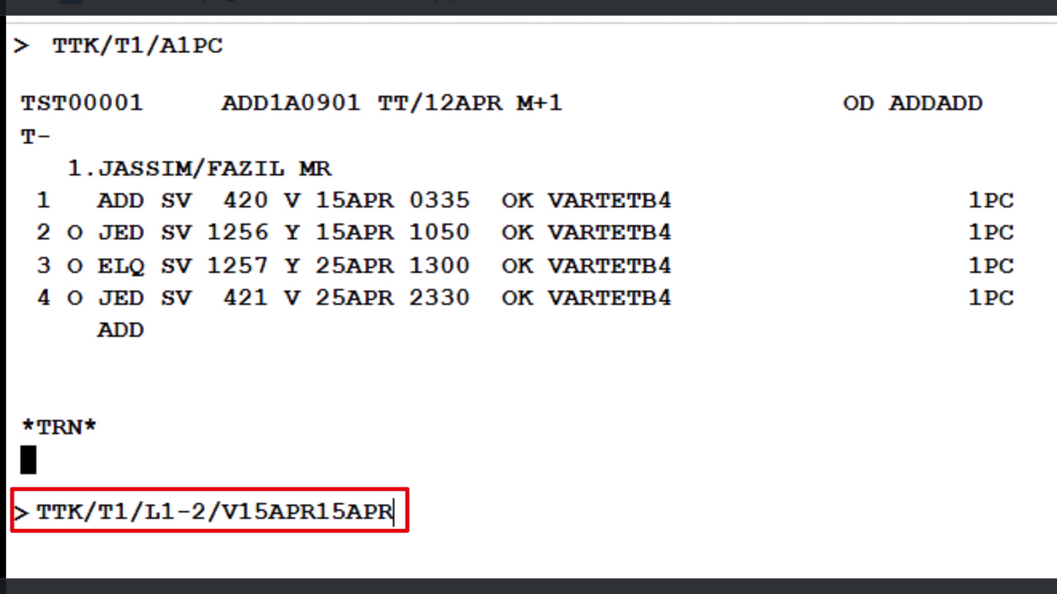
key(Return)
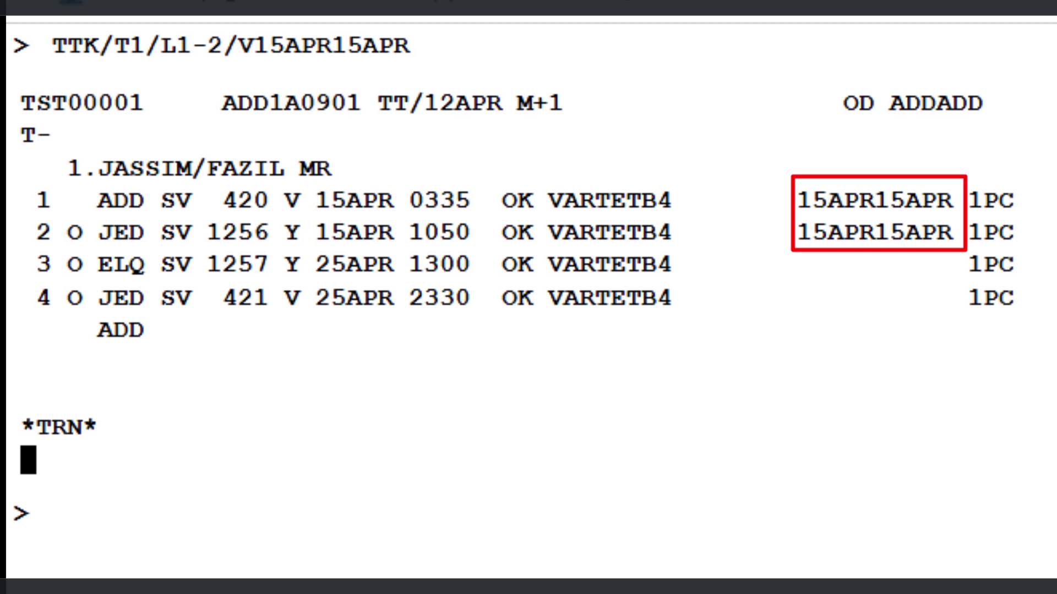
Step: Set the not-valid-before and not-valid-after dates of segments 3-4 in TST 1 to 25APR
text(TTK)
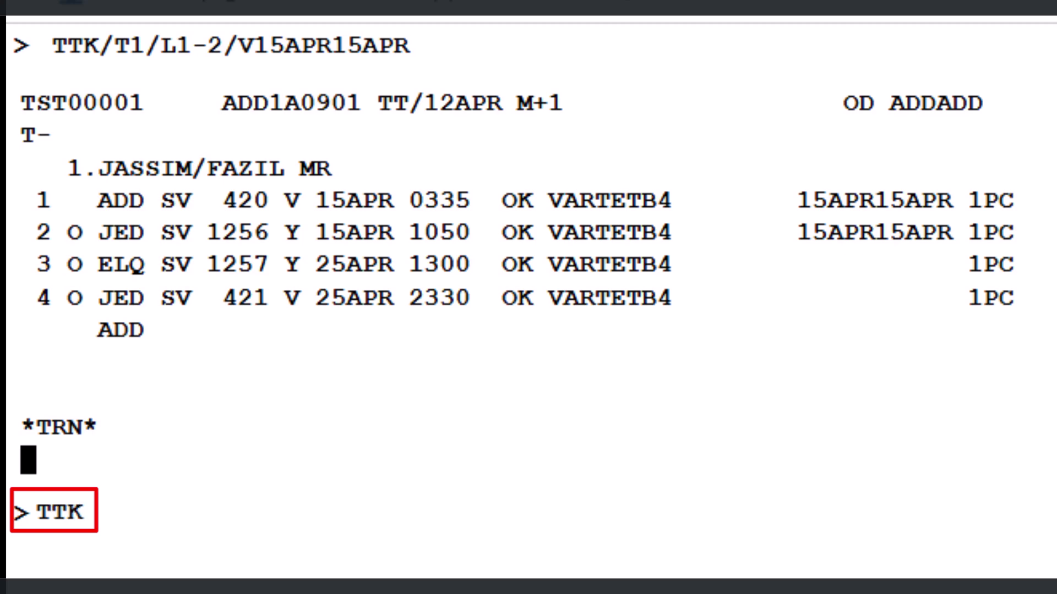
text(/T1)
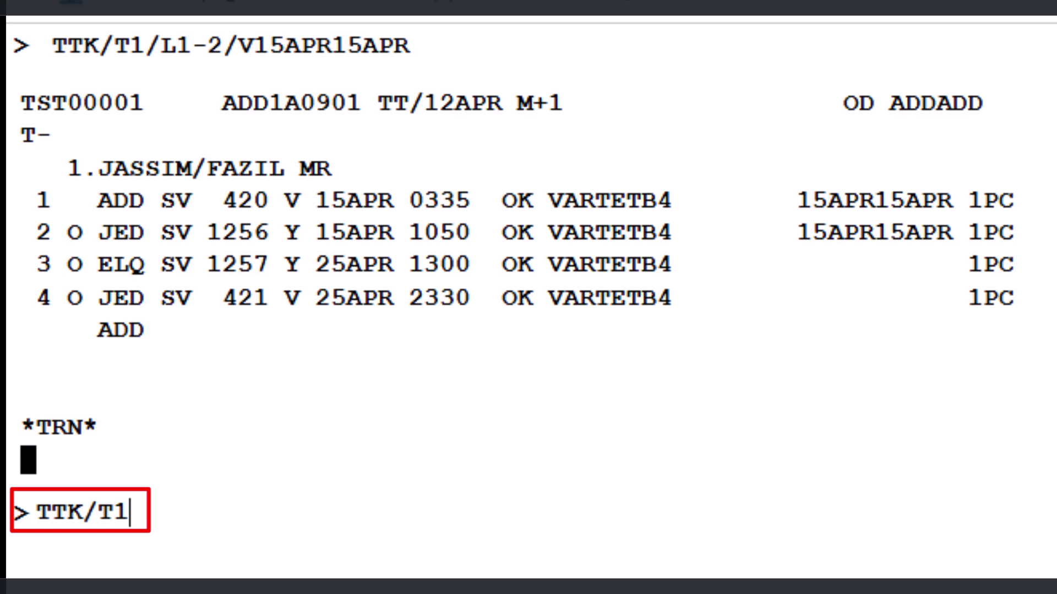
text(/)
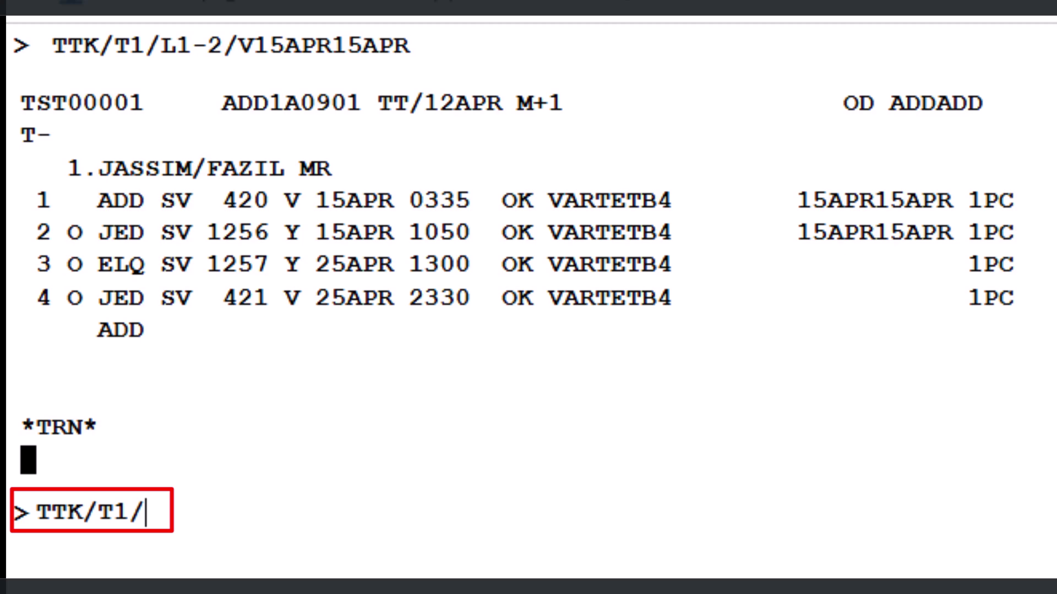
text(L3)
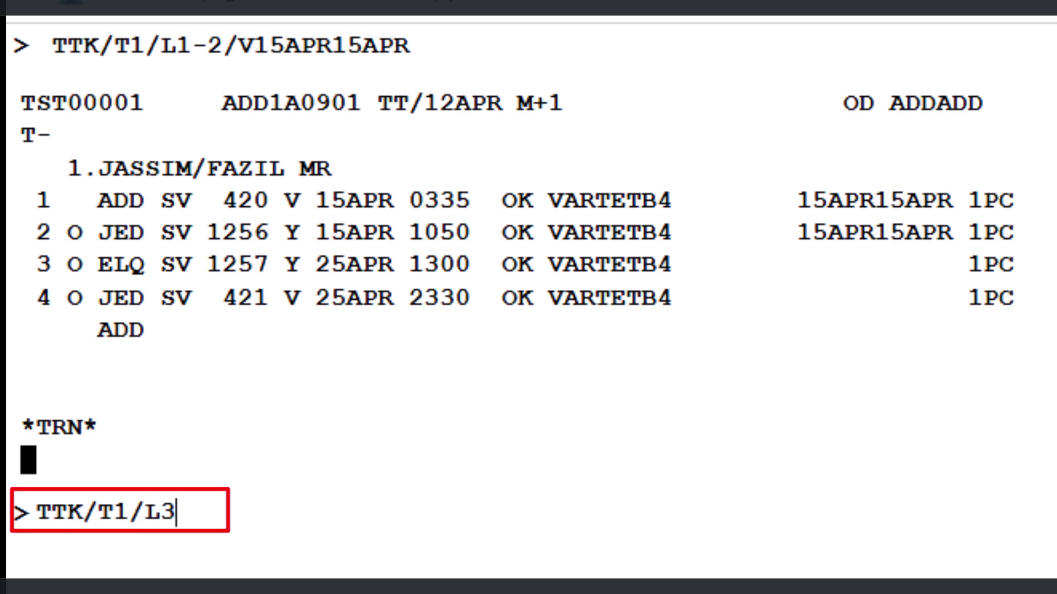
text(-4)
text(/)
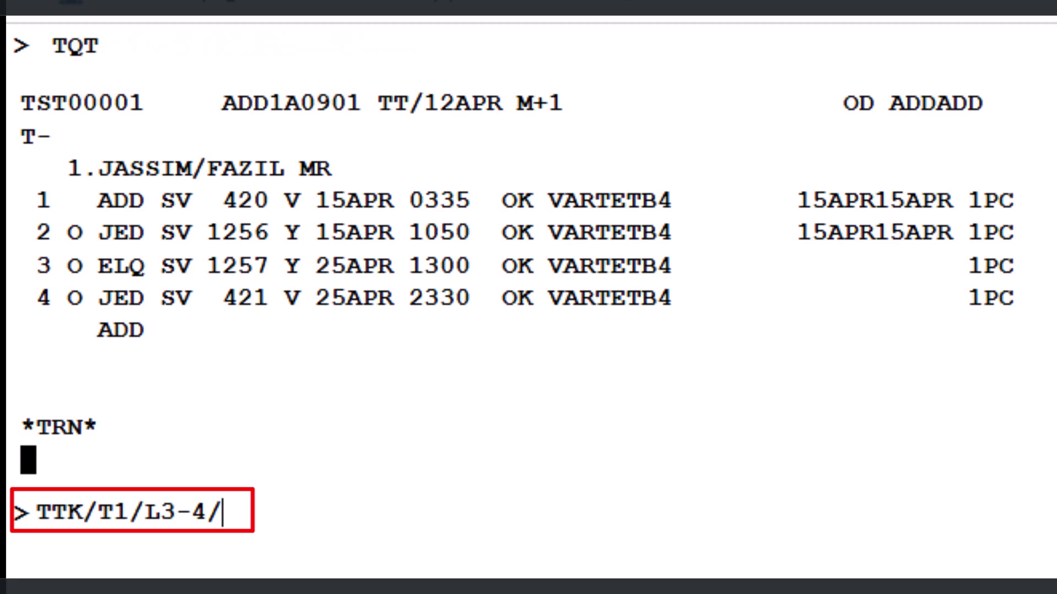
text(V25APR)
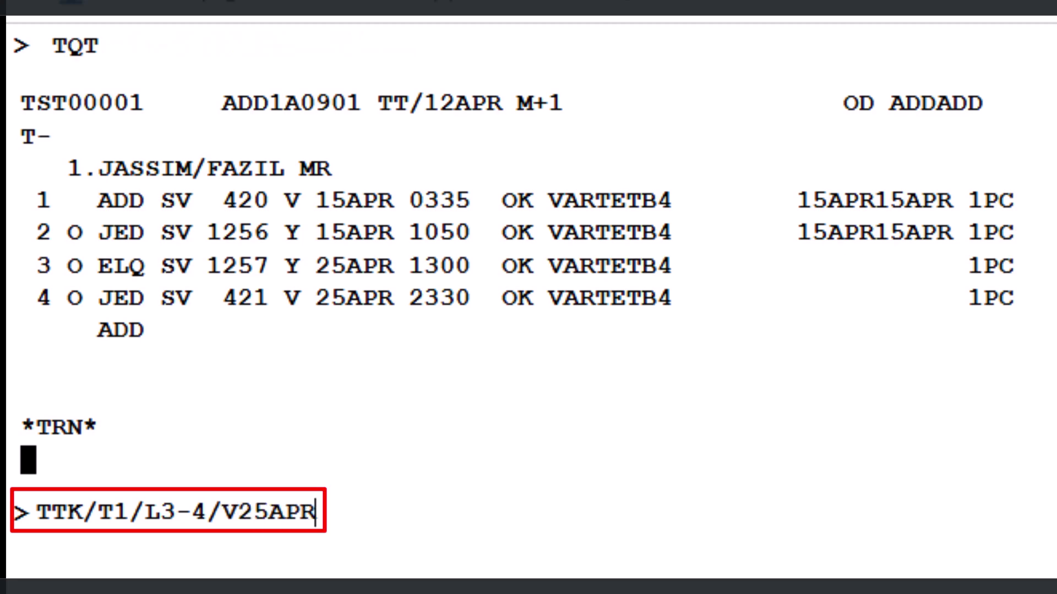
text(25APR)
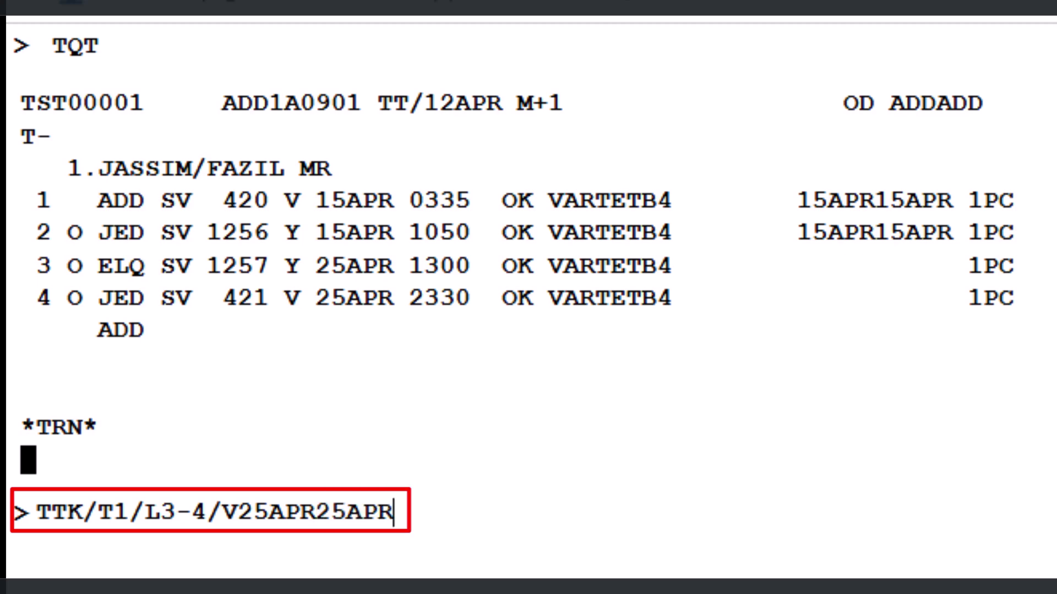
key(Return)
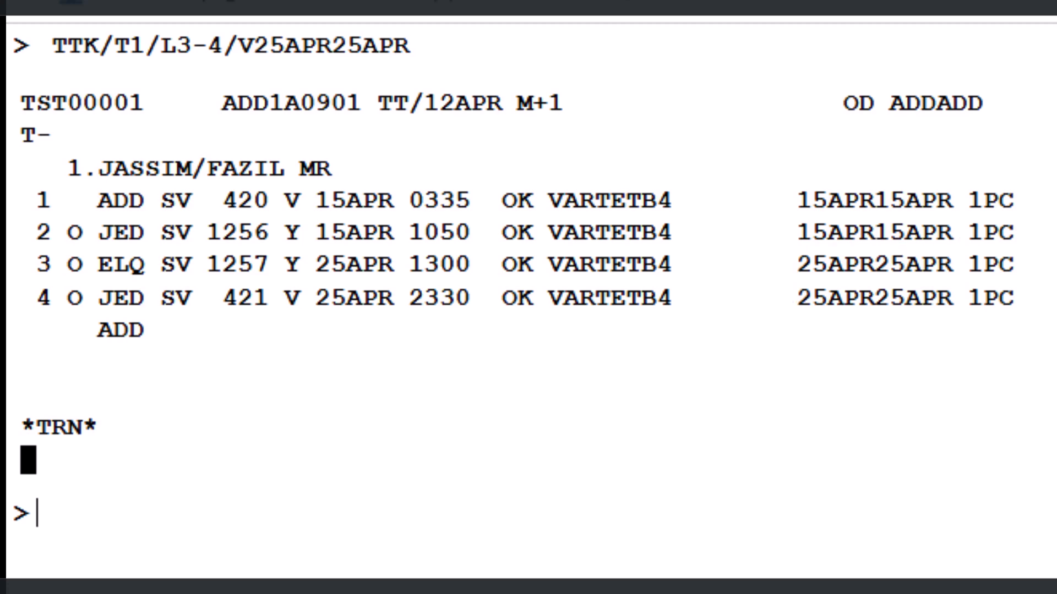
Step: Set TST 1's base fare to USD 208.00, the equivalent fare to ETB 26310.00 and the bank selling rate to 126.4888
text(TTK)
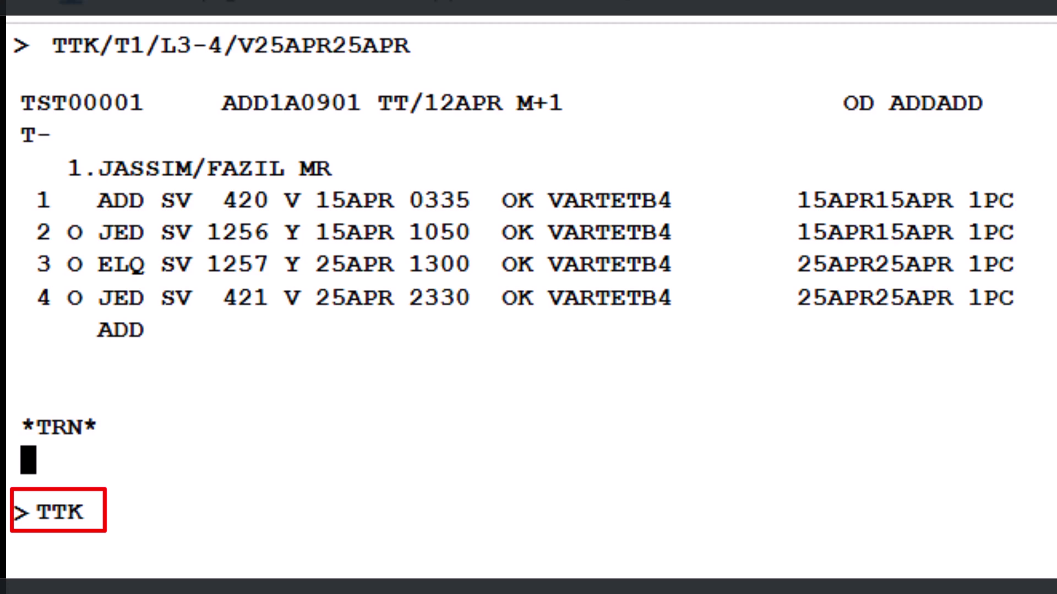
text(/T1)
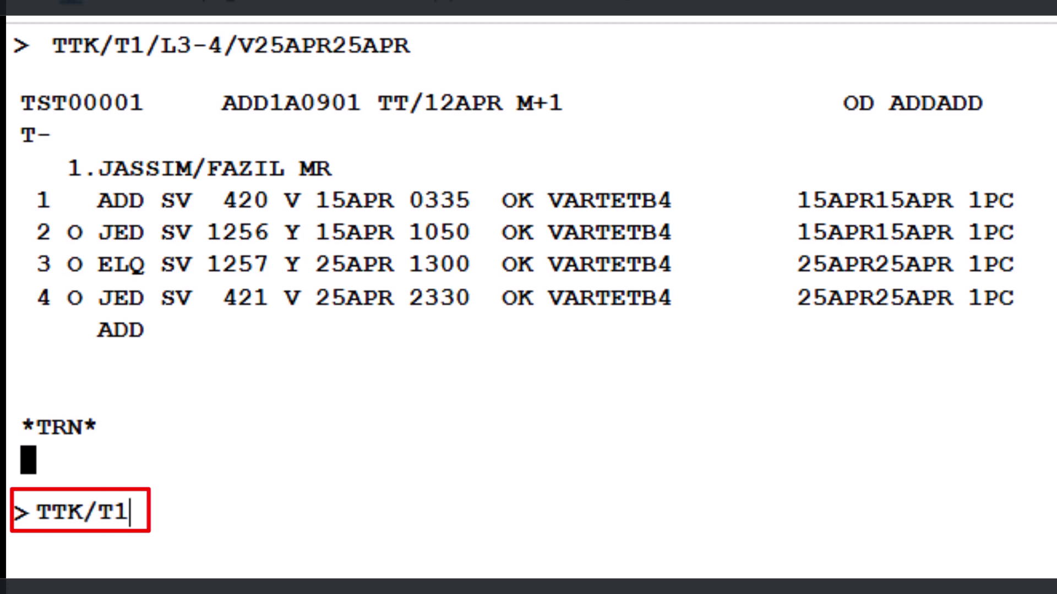
text(/F)
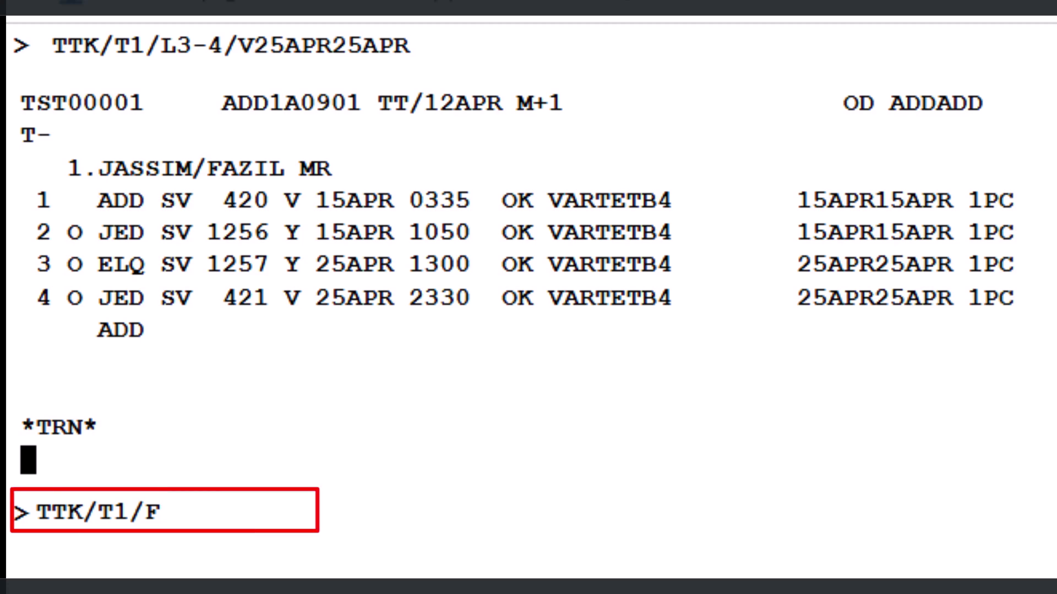
text(USD20)
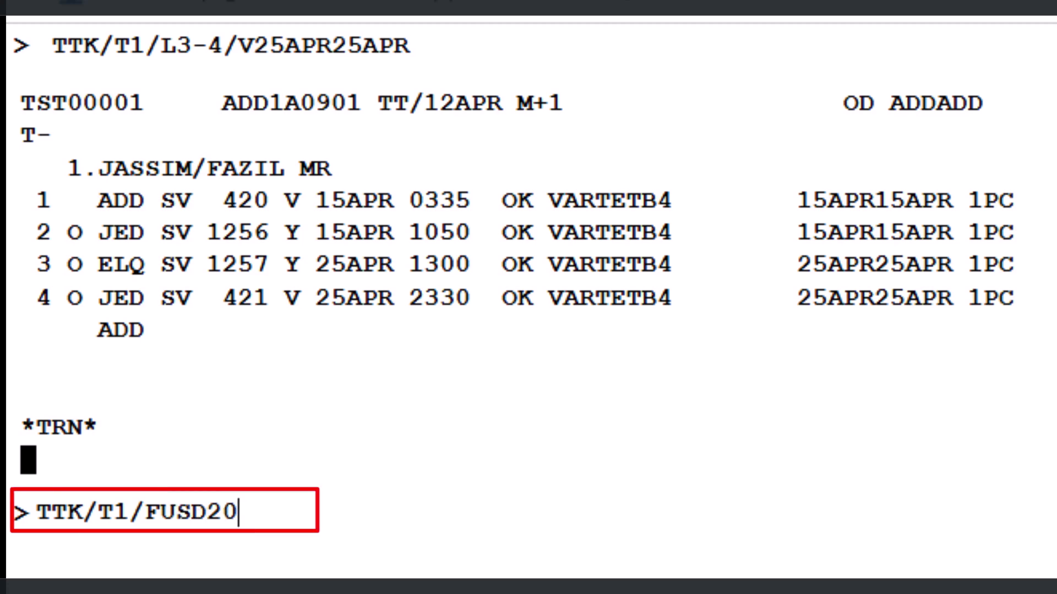
text(8.00)
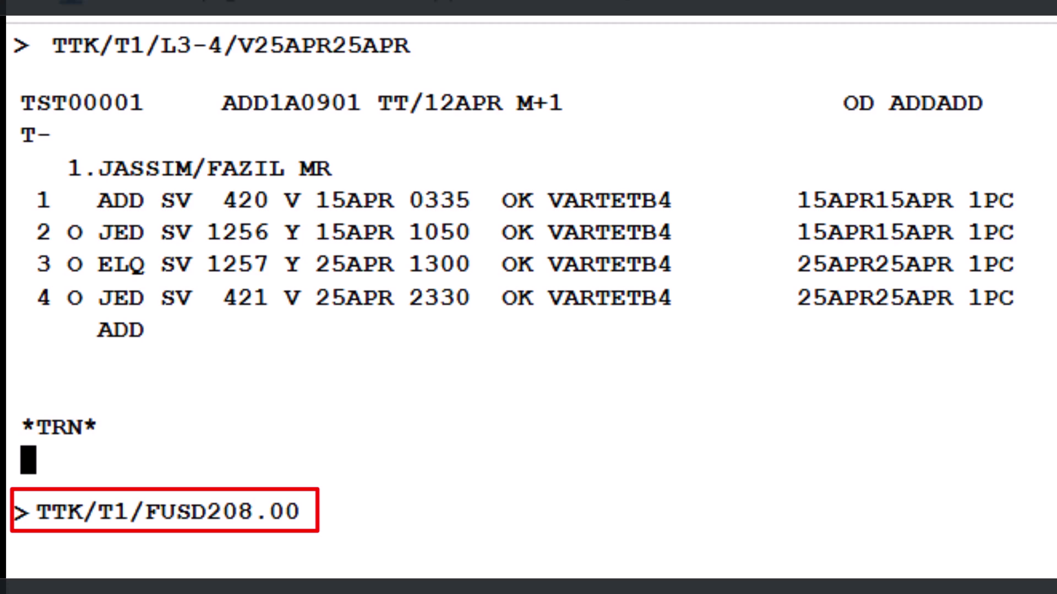
text(/)
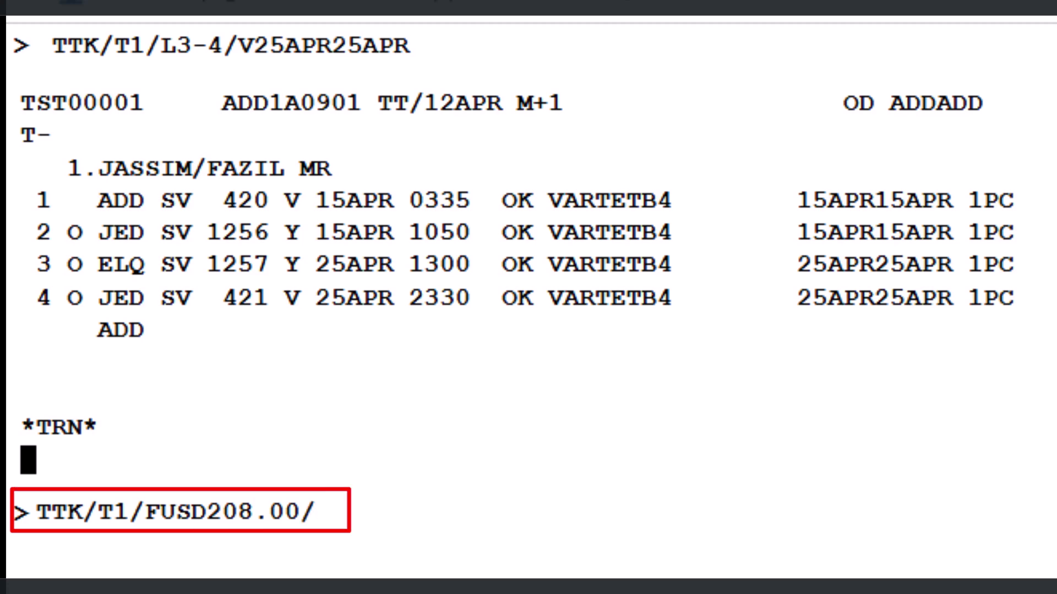
text(EETB)
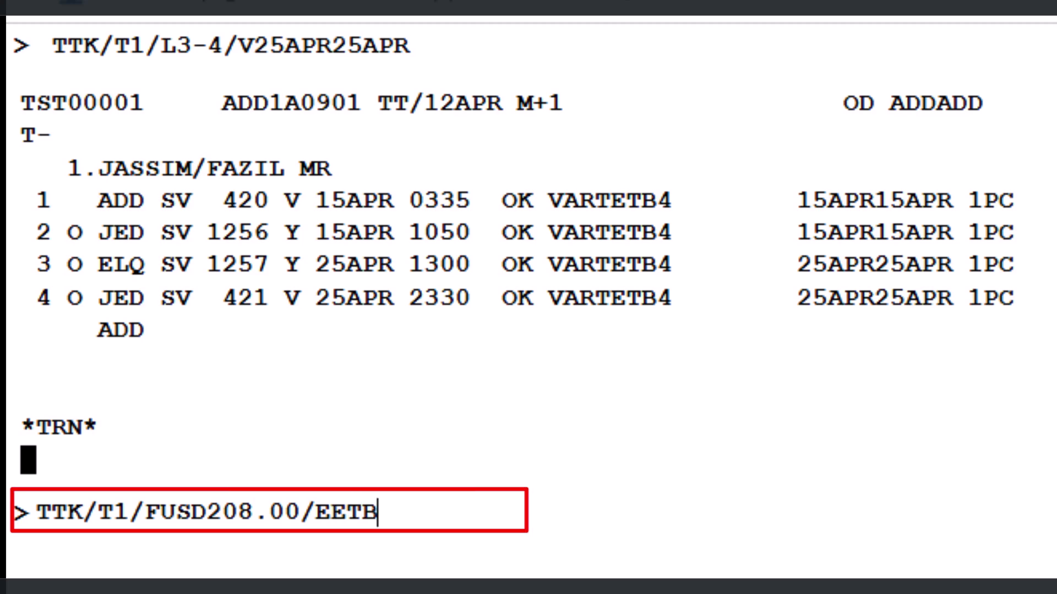
text(263)
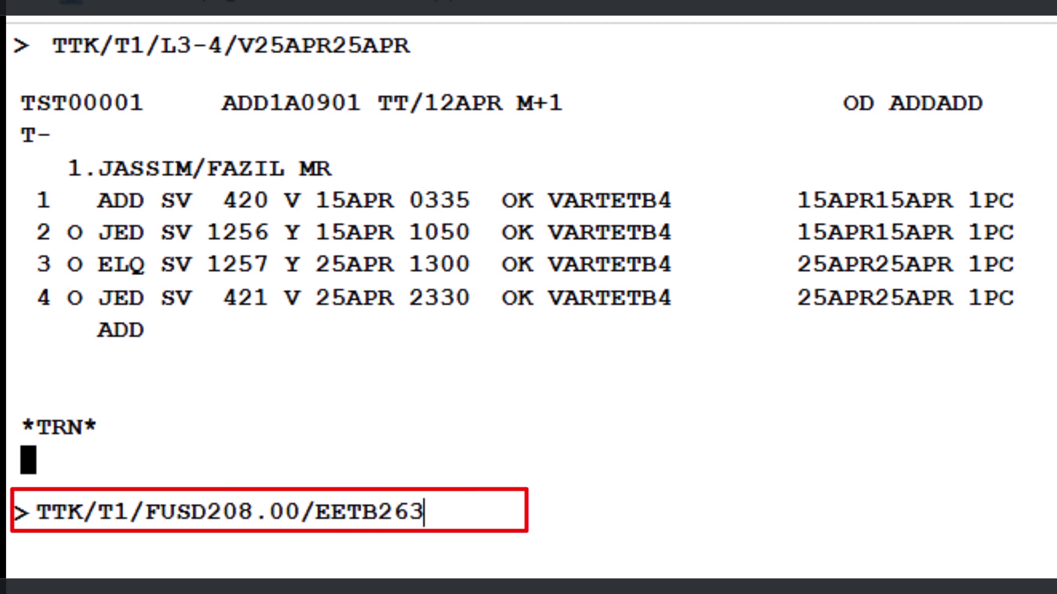
text(10.00)
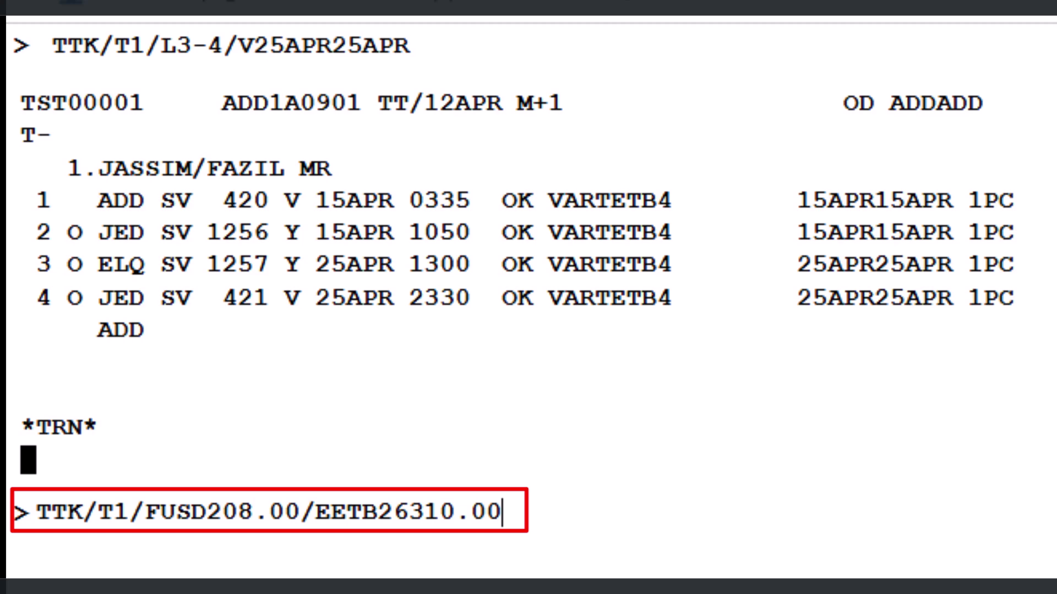
text(/K1)
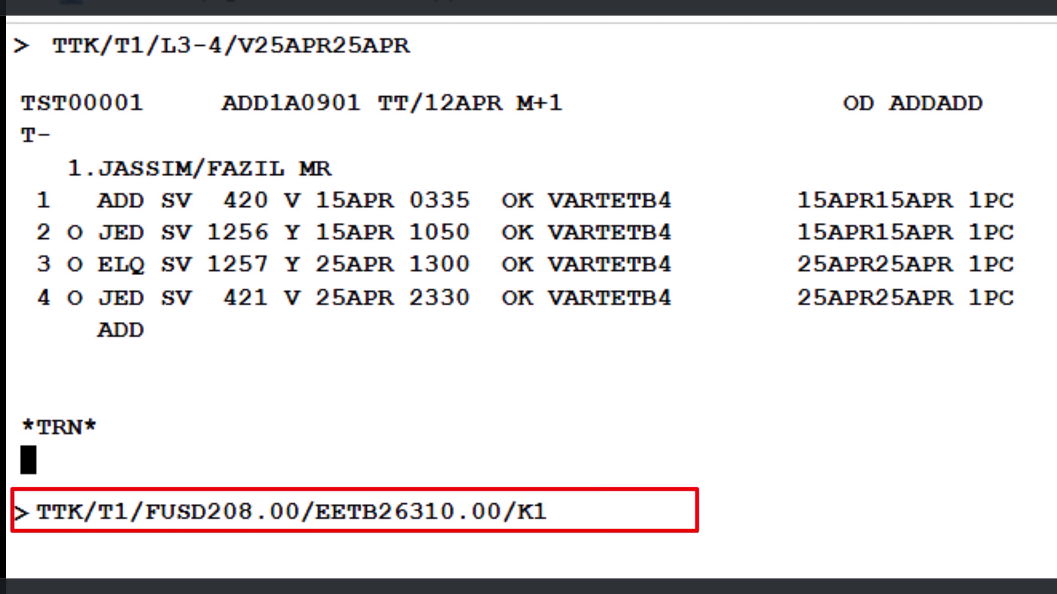
text(126.4888)
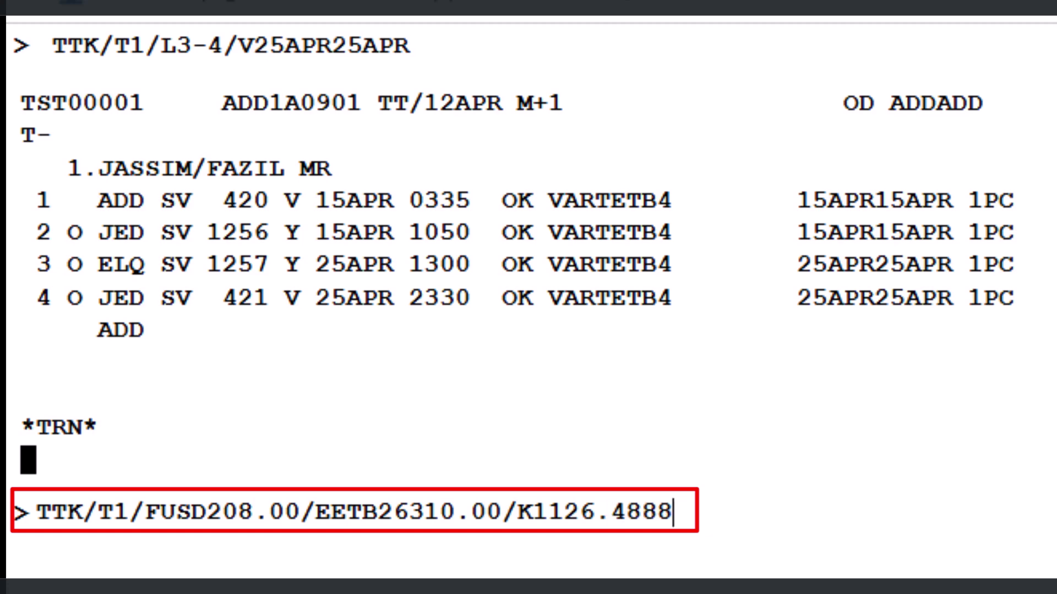
key(Return)
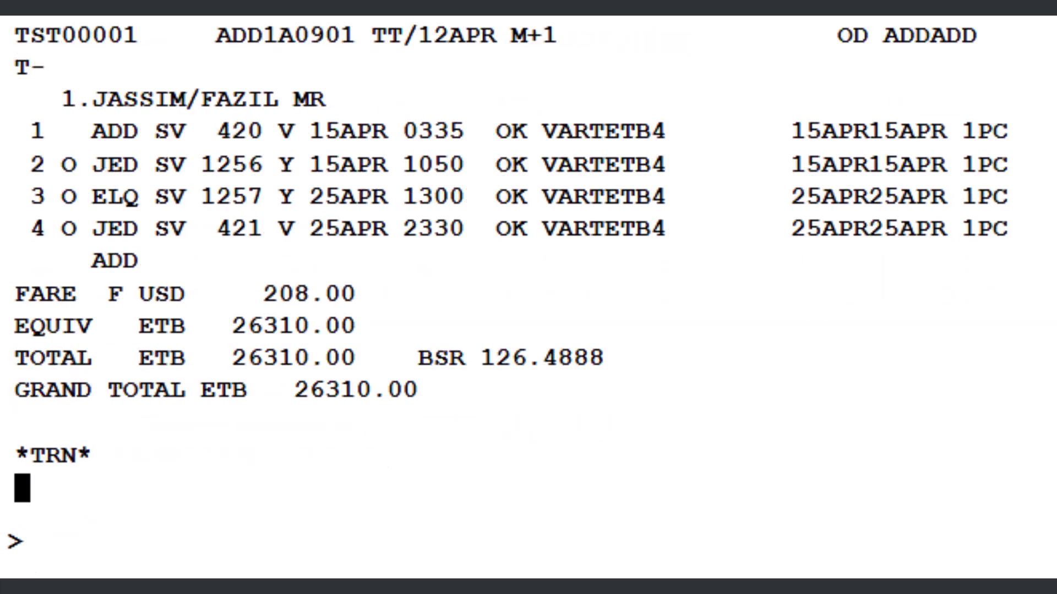
Step: Add taxes to TST 1: 18974 YR, 5 ET, 3795 IH, 253 L3, 253 S2, 540 E3, 2615 IO, 338 IO and 338 T2
text(TTK)
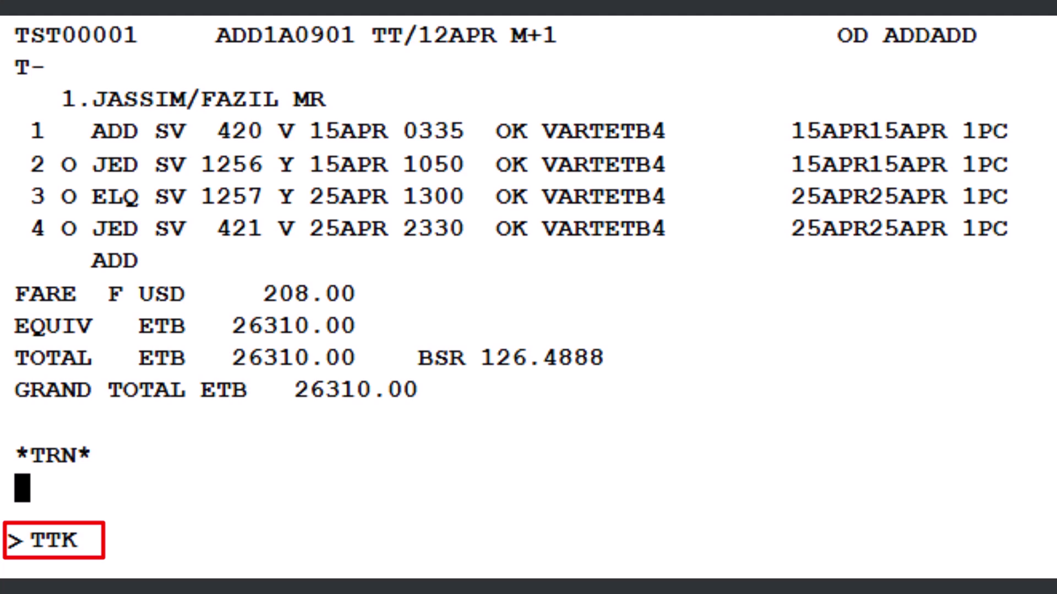
text(/)
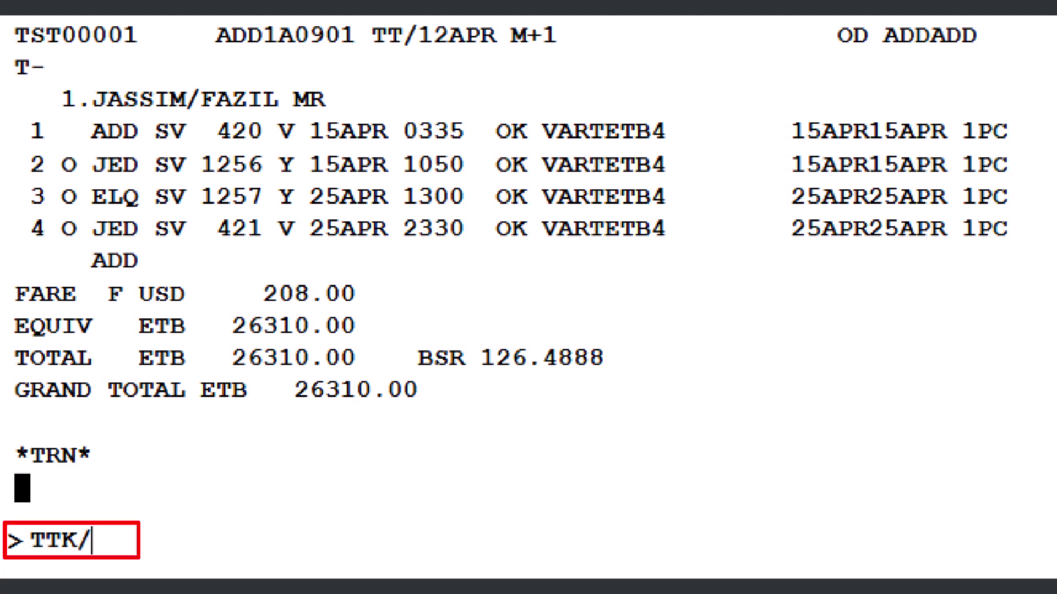
text(T1)
text(/)
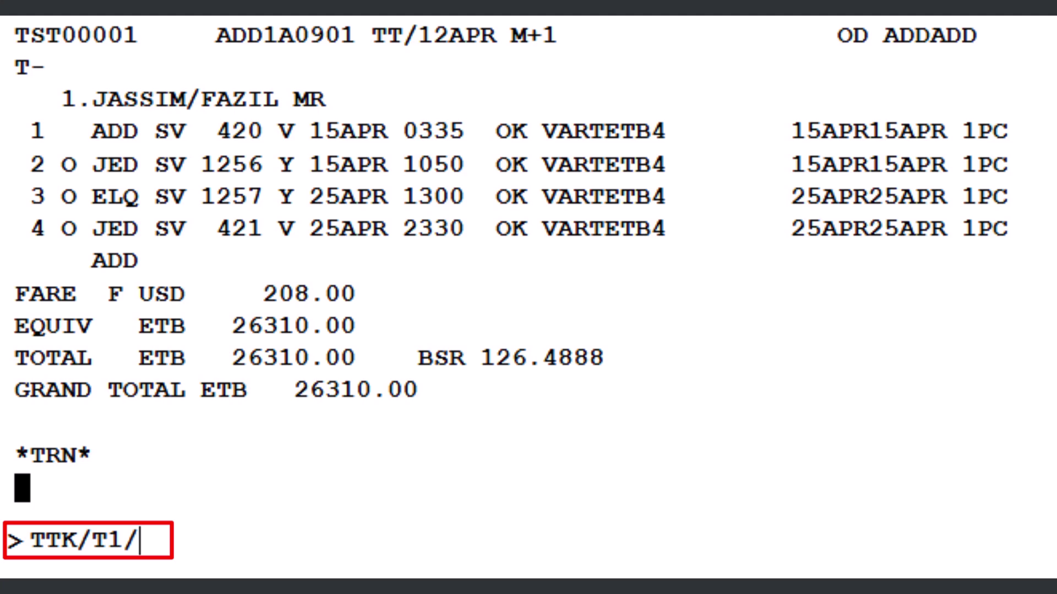
text(X18)
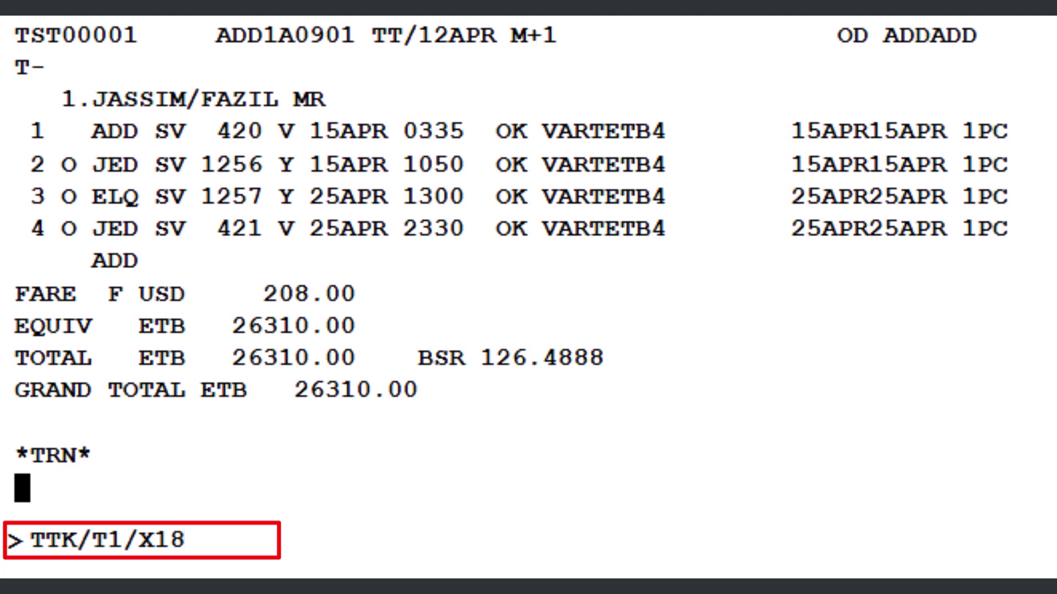
text(974YR)
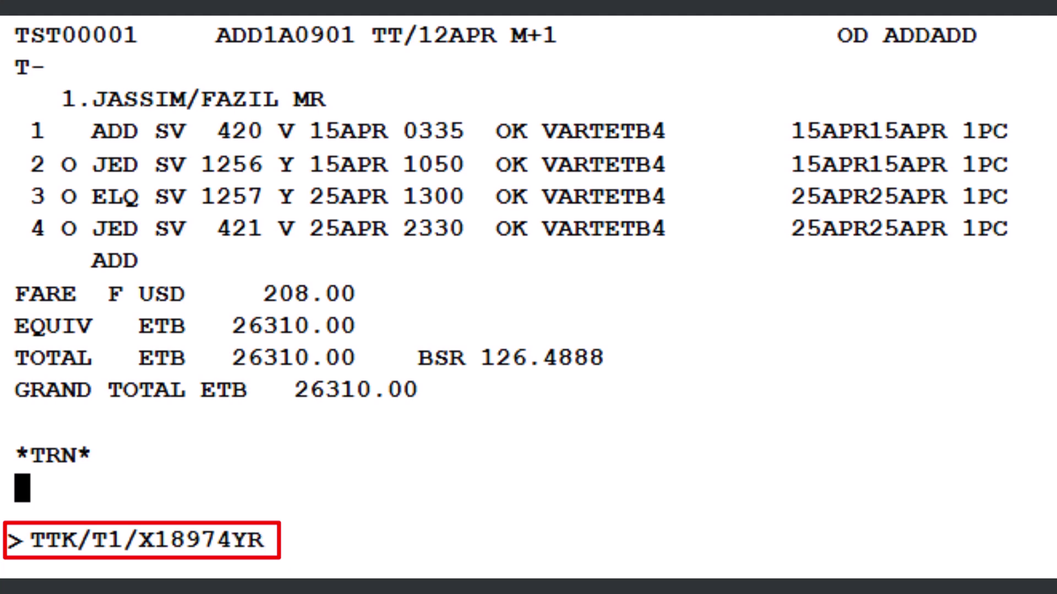
text(/X)
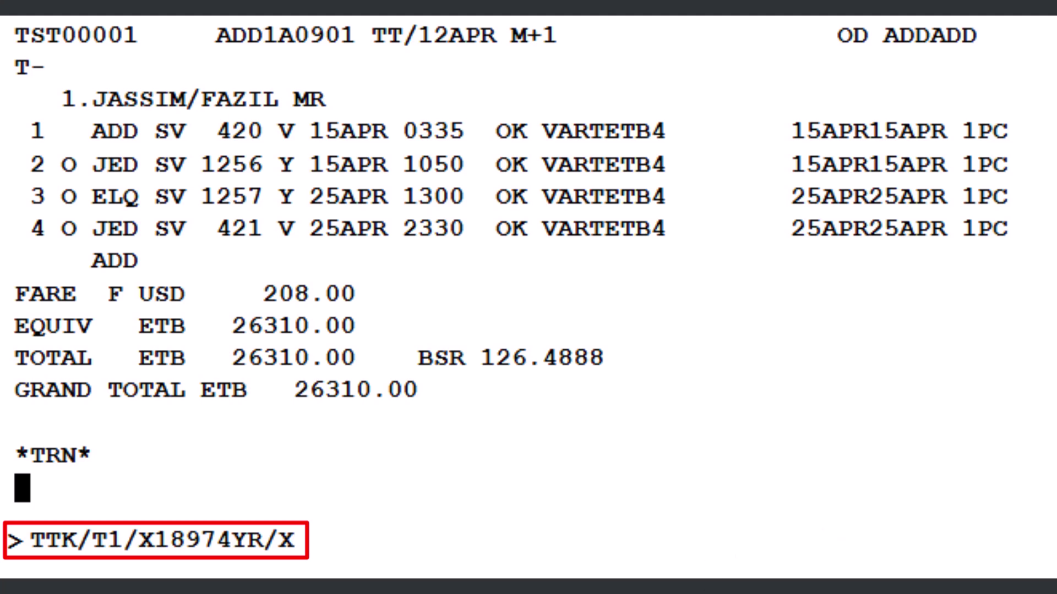
text(/X5ET/X3795IH/X253L3/X253S2/X540E3/X2615IO/X338IO/X338T2)
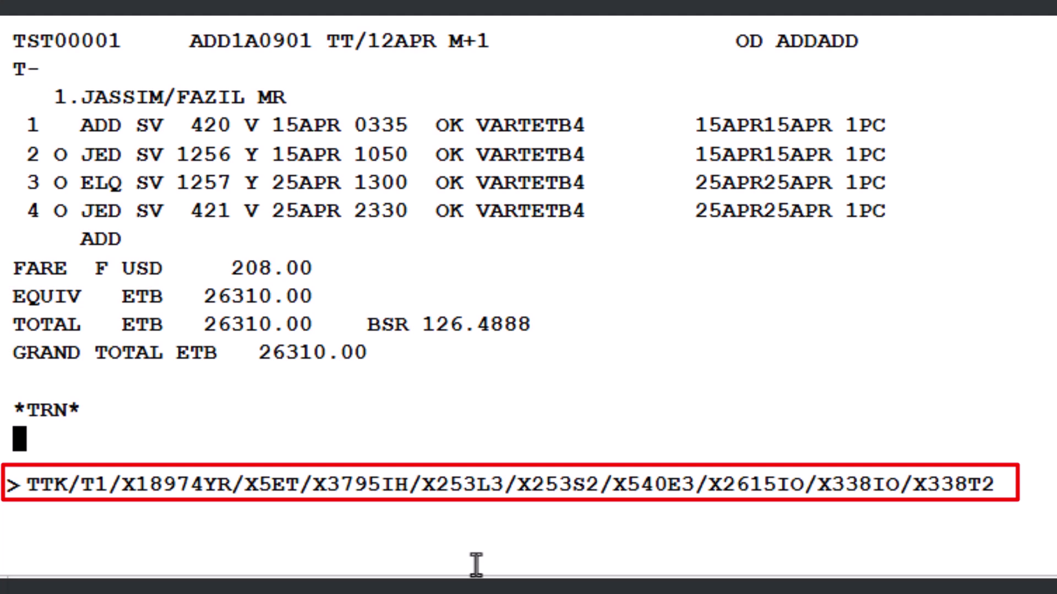
key(Return)
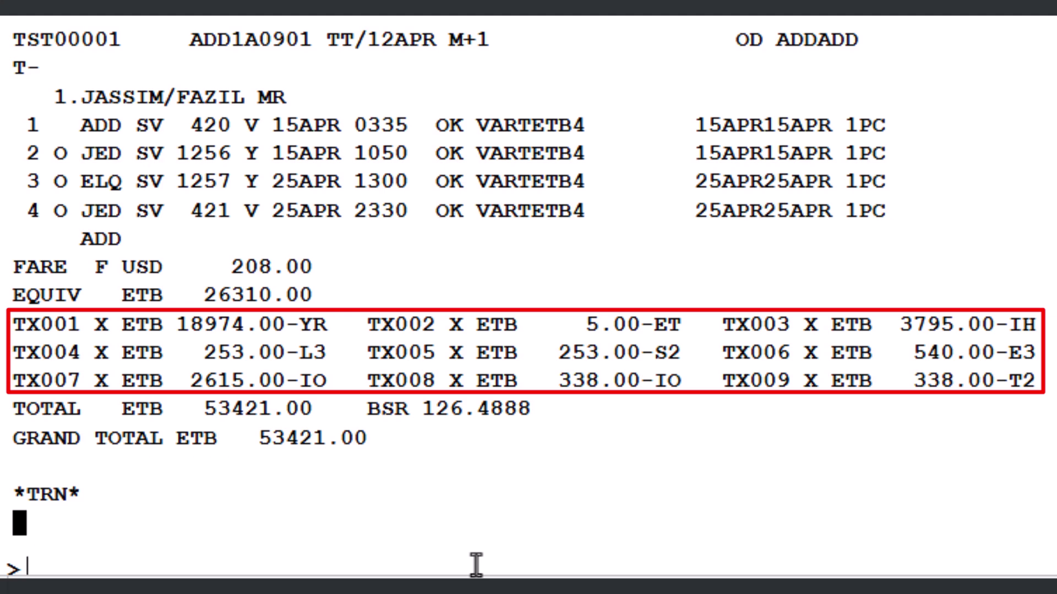
Step: Mark segments 2 and 4 of TST 1 as connections with the X indicator
text(TTK)
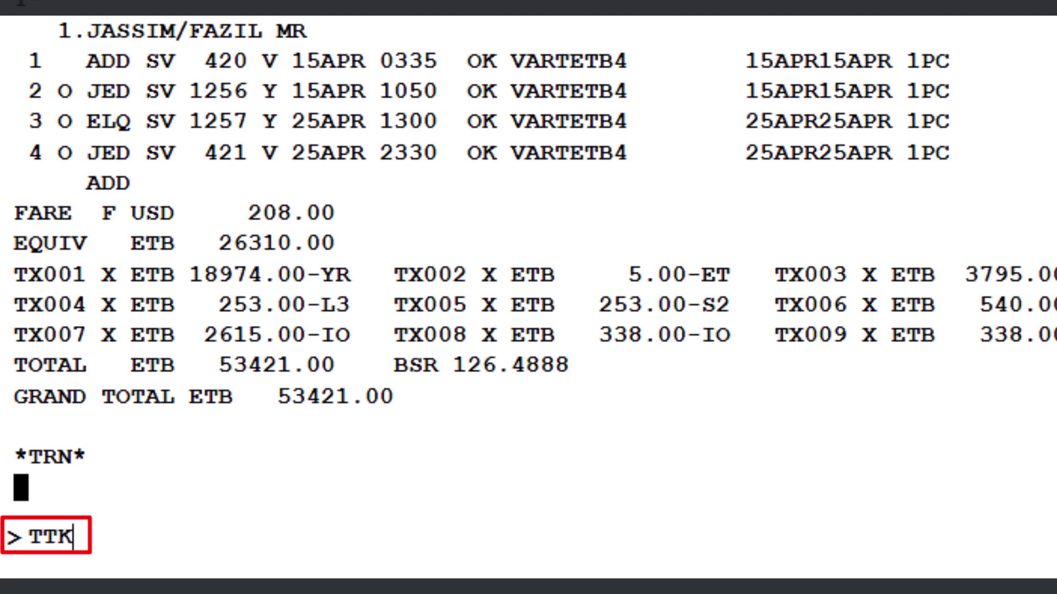
text(/T1)
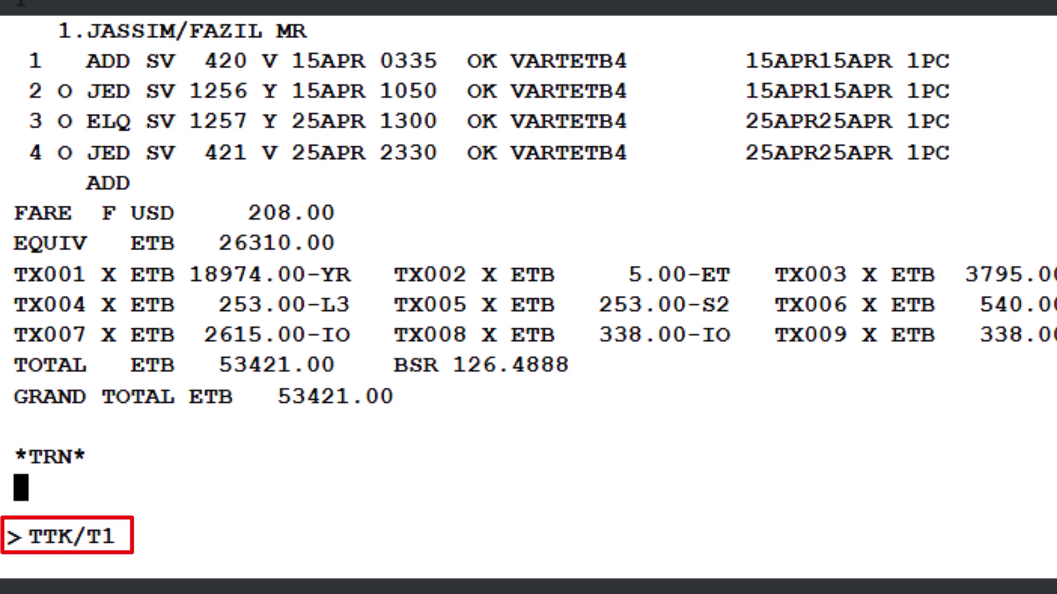
text(/L)
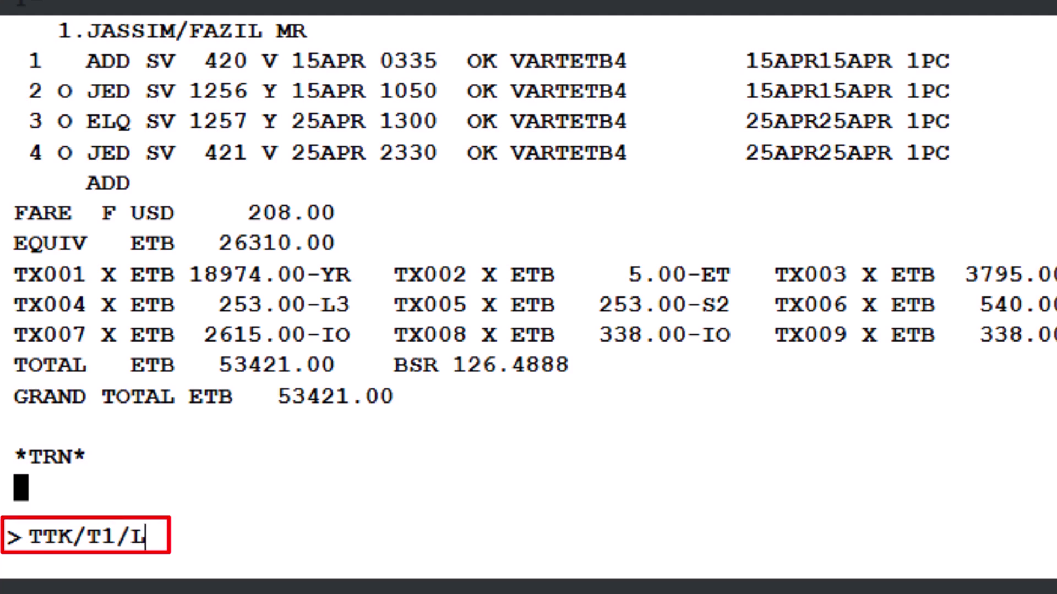
text(2X)
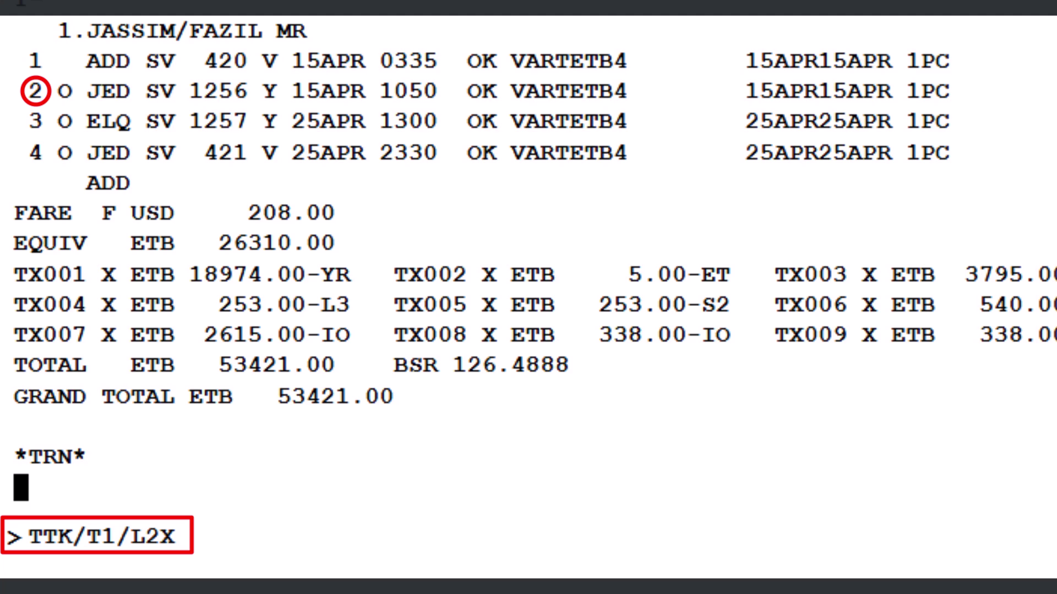
text(,)
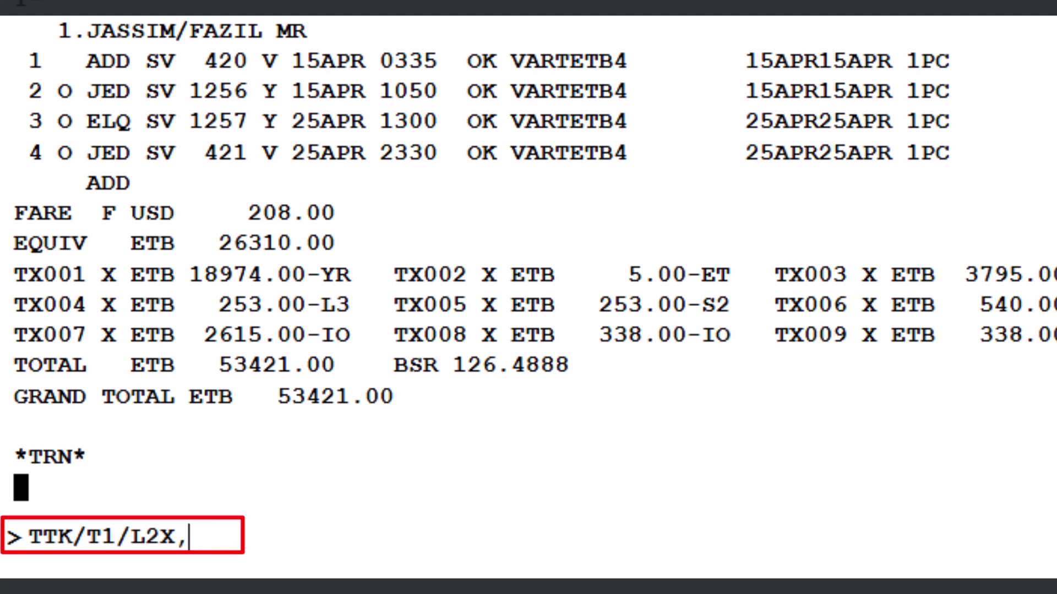
text(4X)
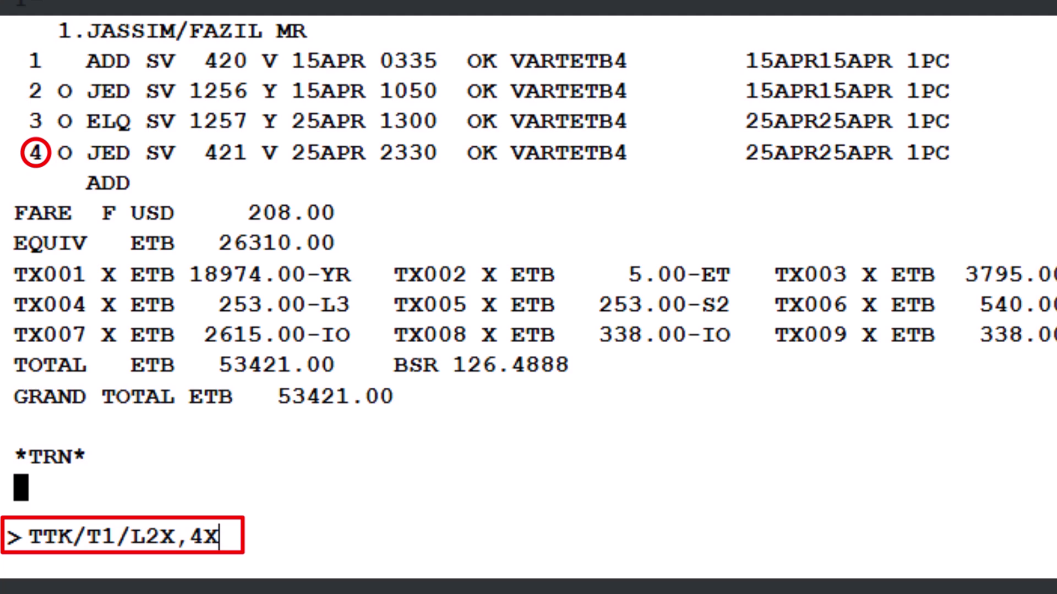
key(Return)
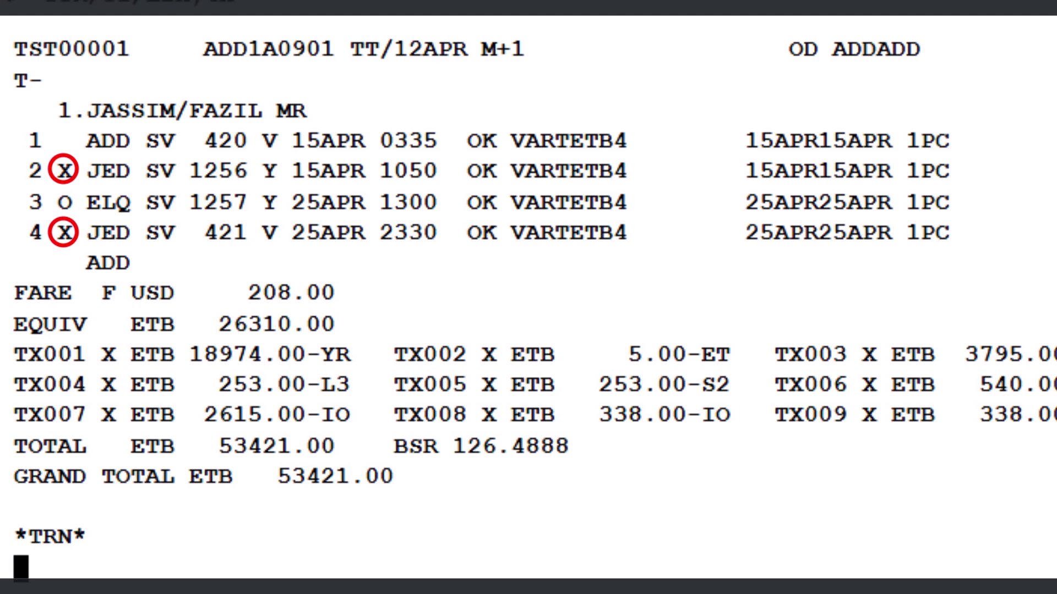
Step: Enter TST 1's fare calculation as ADD SV X/JED SV ELQ104.00SV X/JED SV ADD104.00NUC208.00END ROE1.00
text(TT)
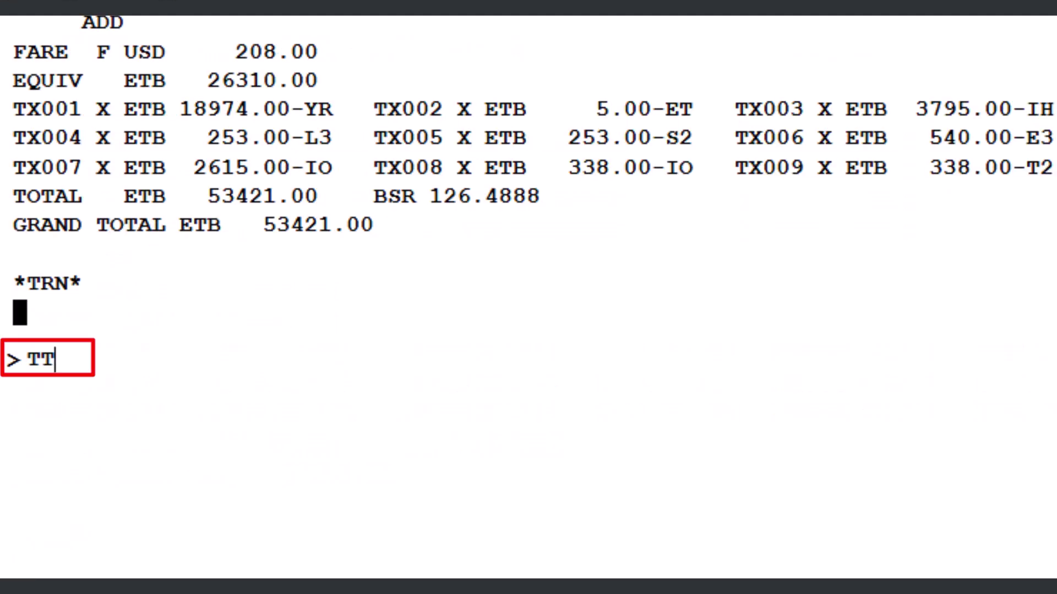
text(K)
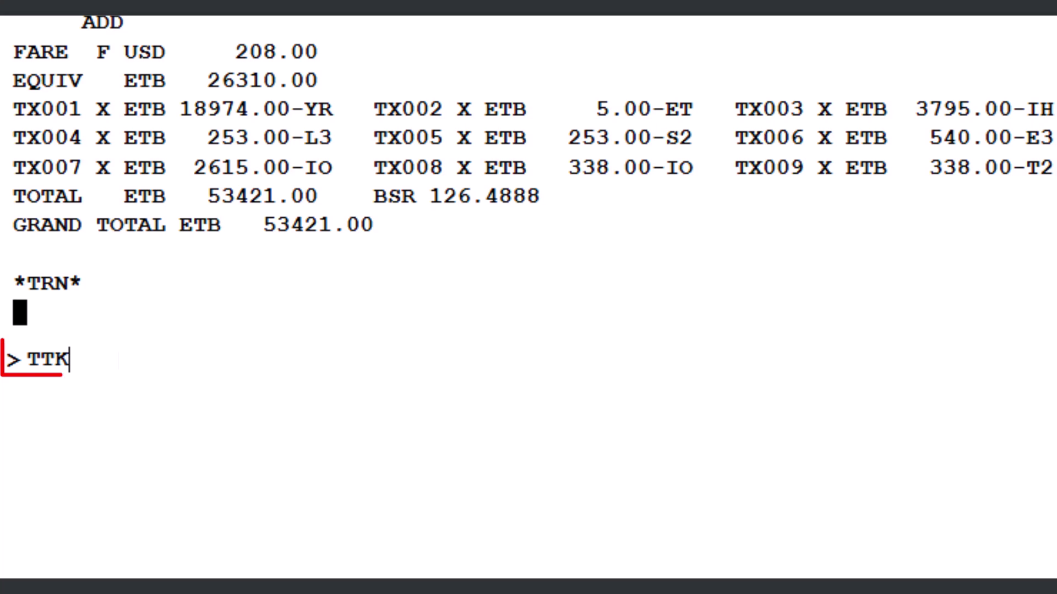
text(/T1)
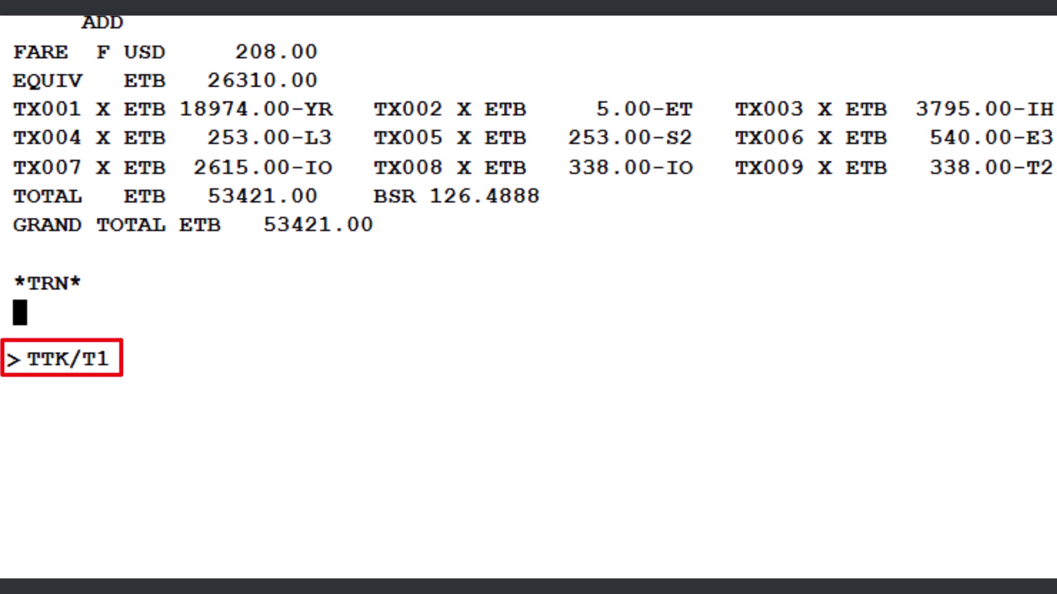
text(/)
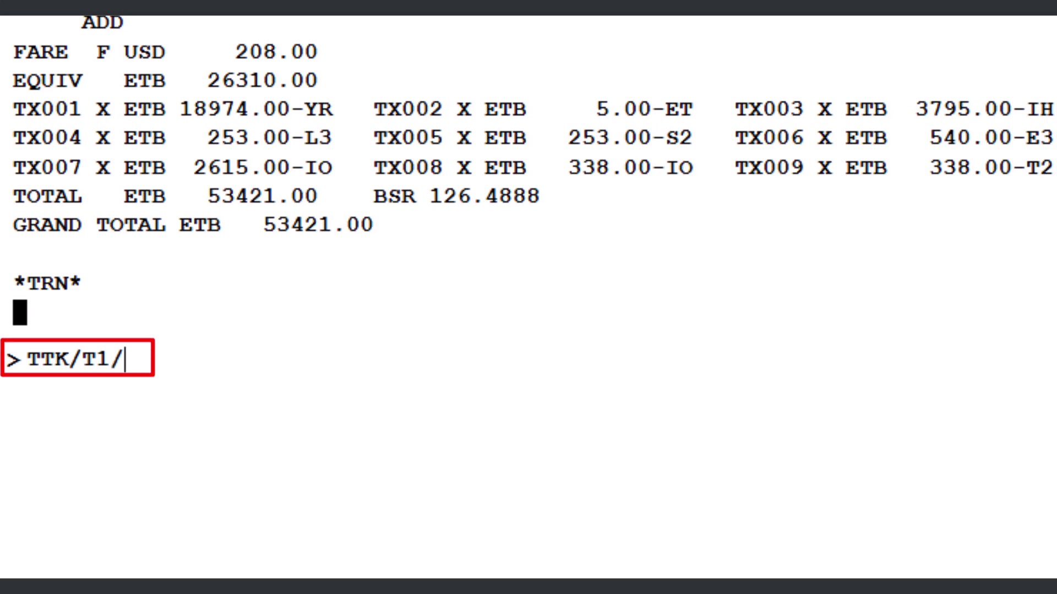
text(CA)
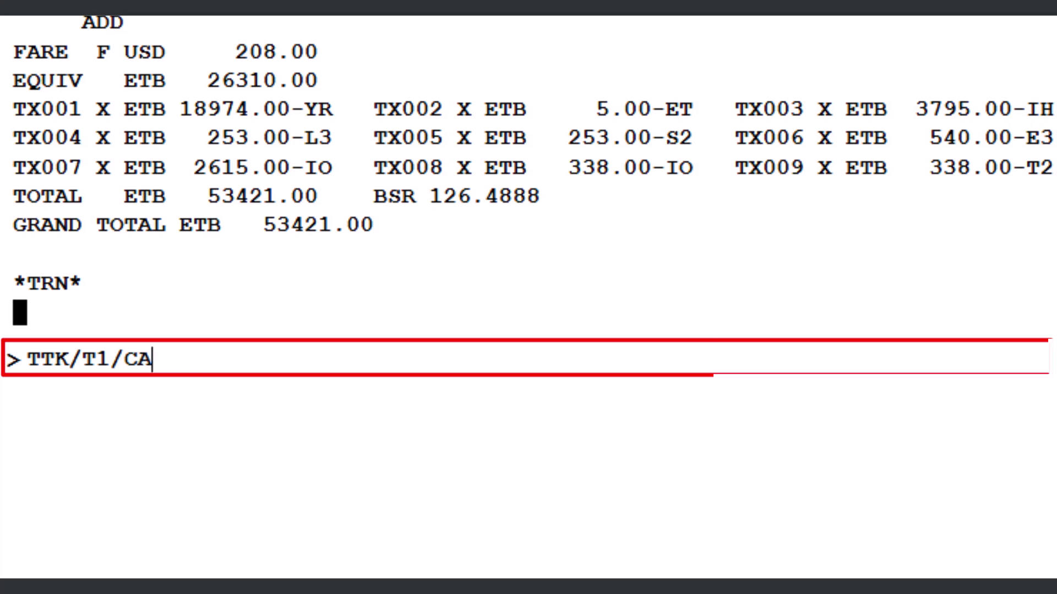
text(DD S)
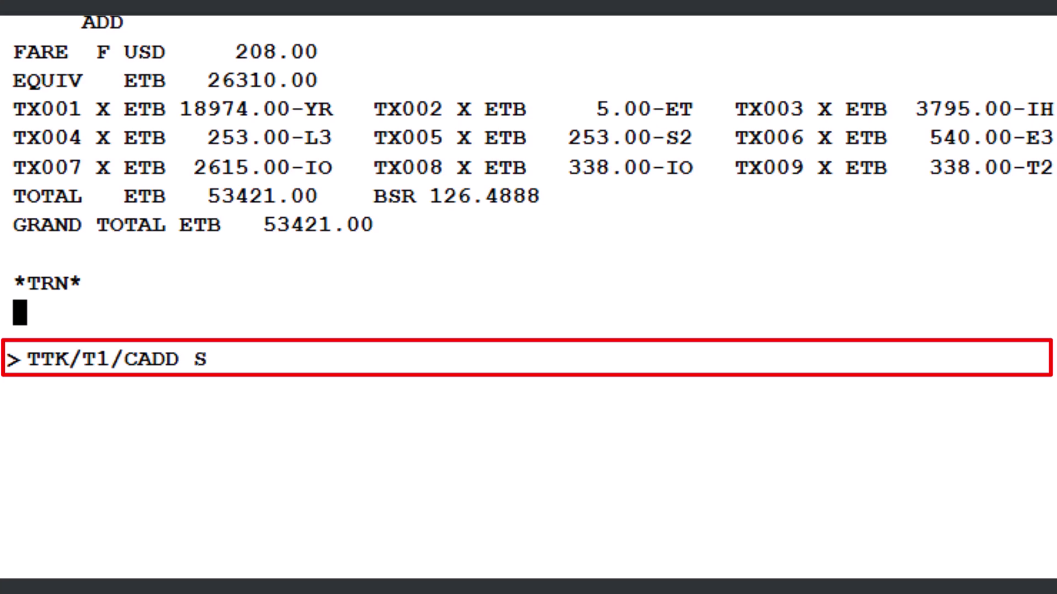
text(V X/JED)
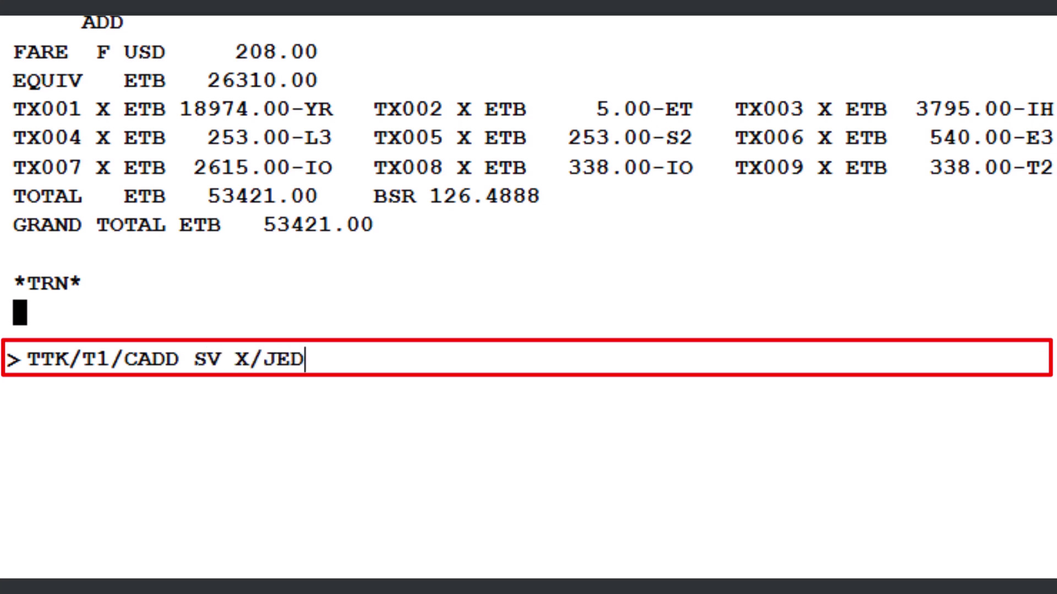
text( SV ELQ104.00SV X/)
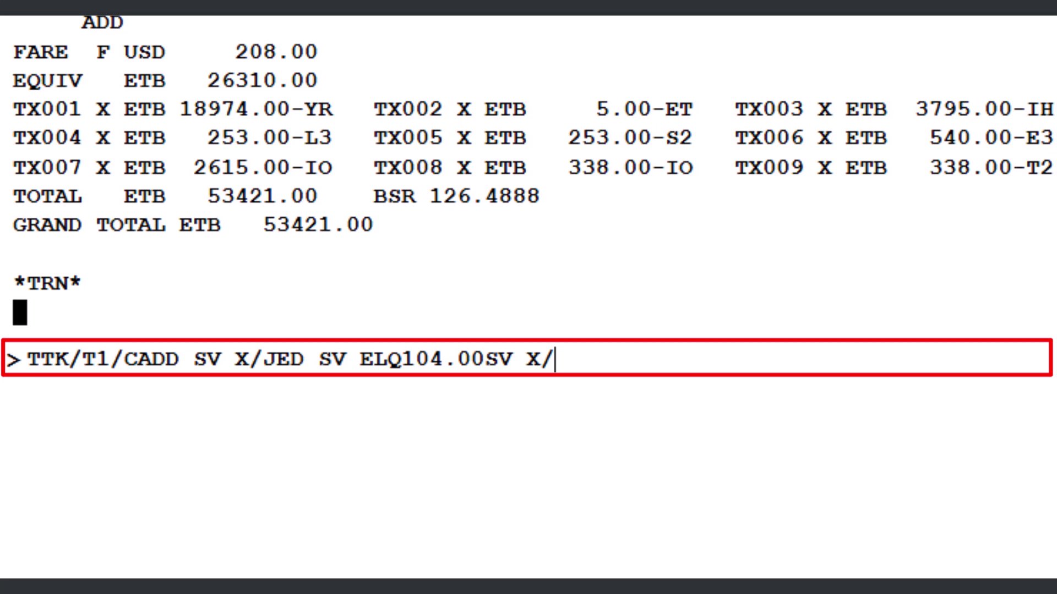
text(JED SV ADD104.00N)
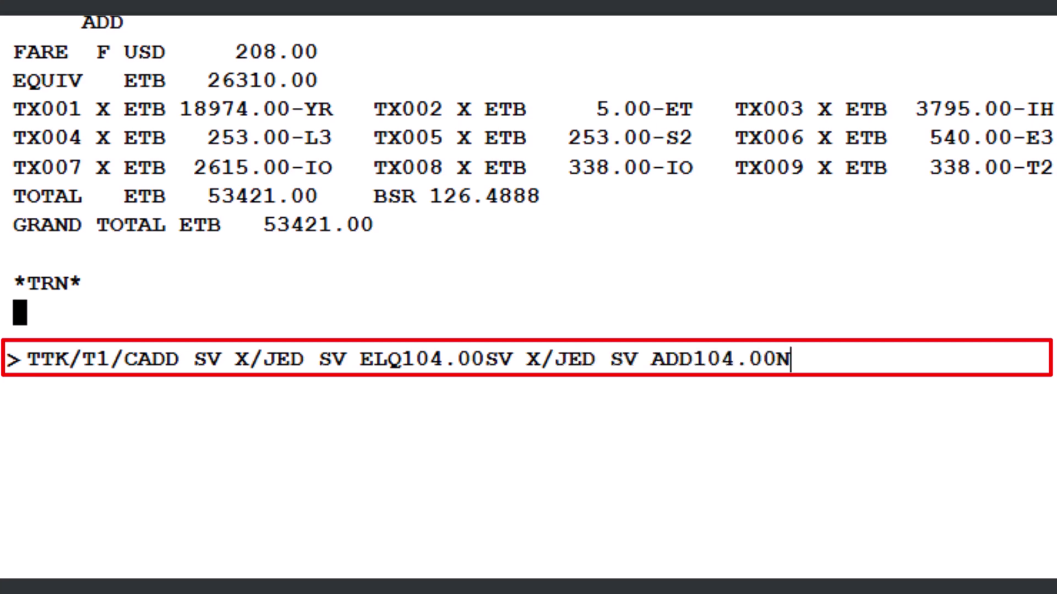
text(UC20)
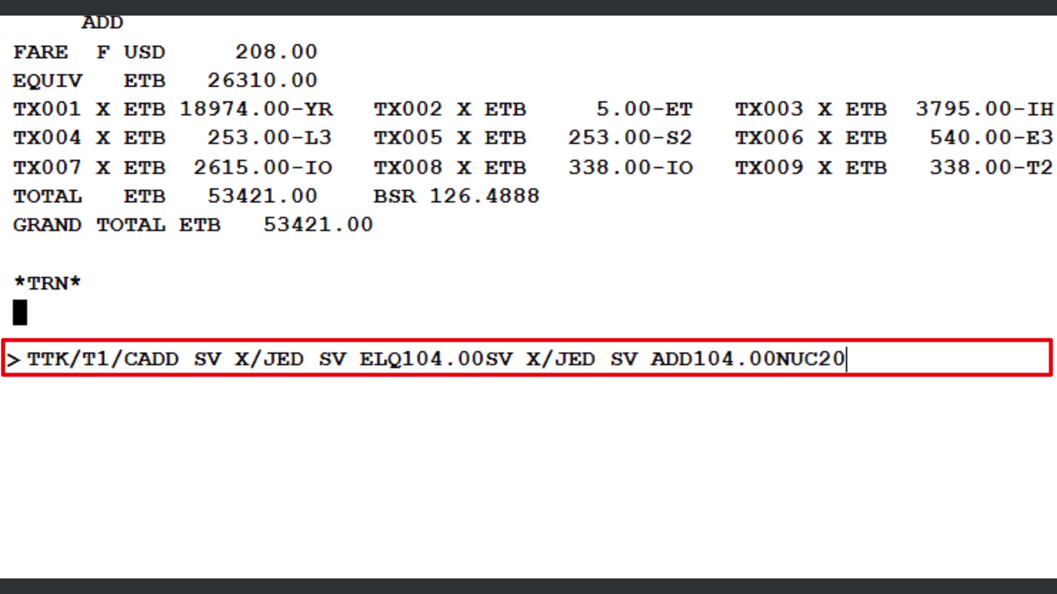
text(8.00END ROE1.00)
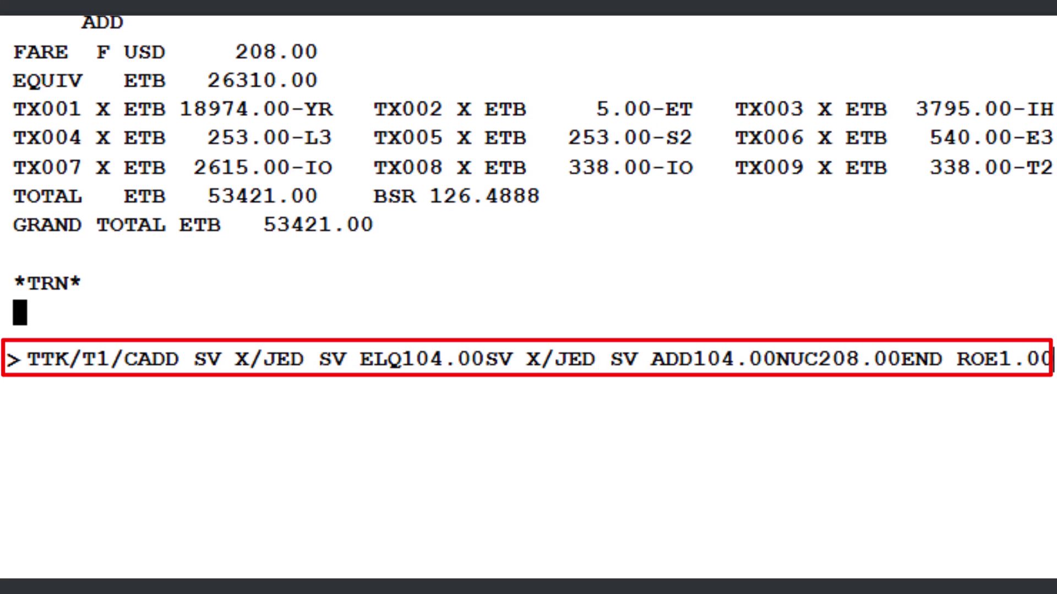
key(Return)
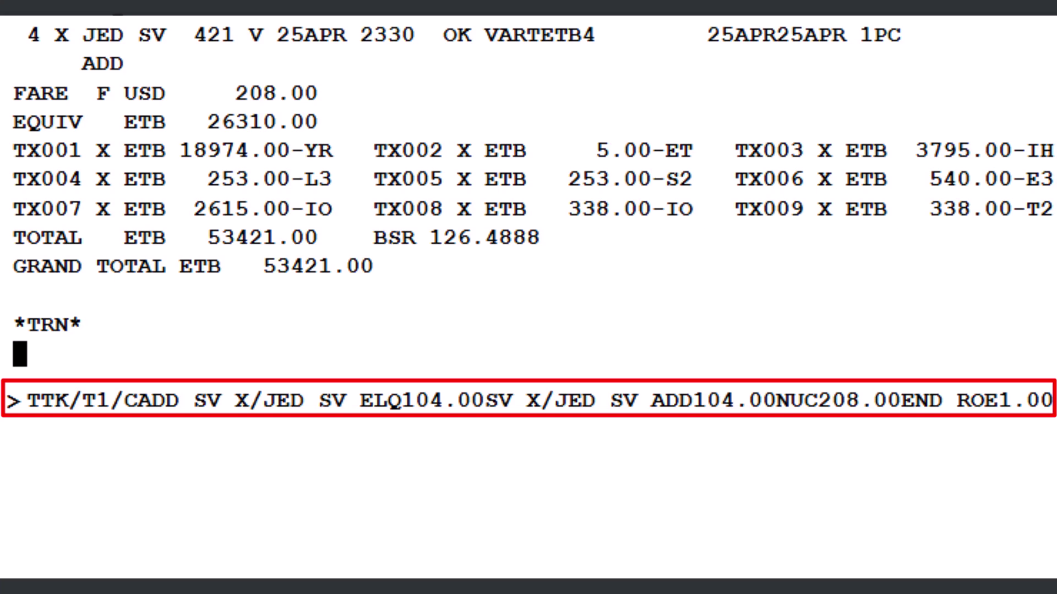
key(Return)
Step: End and retrieve the booking with A as the received-from entry, and display the stored TST
text(RFA;ER)
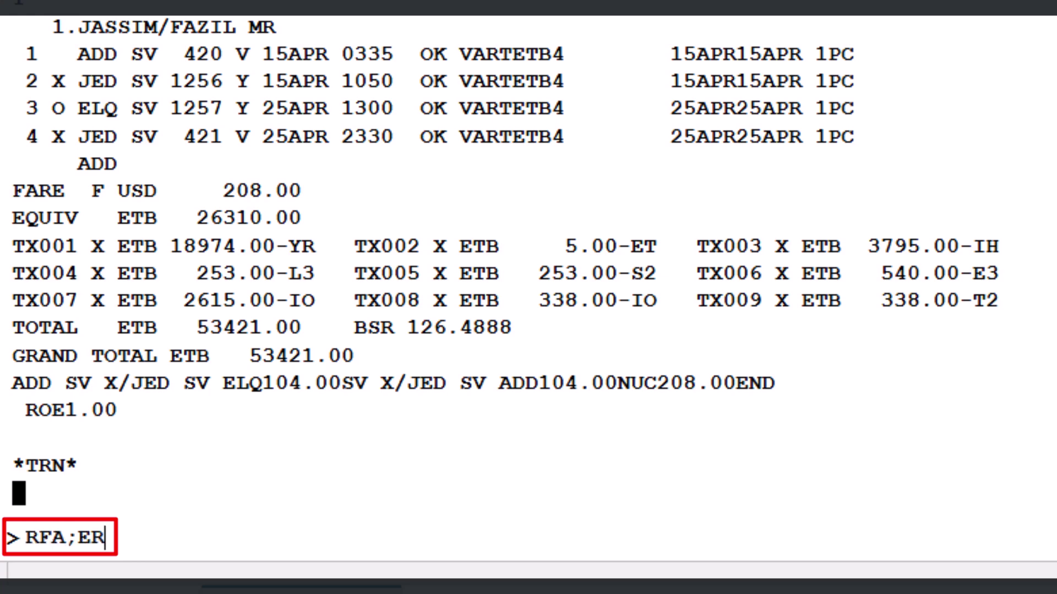
key(Return)
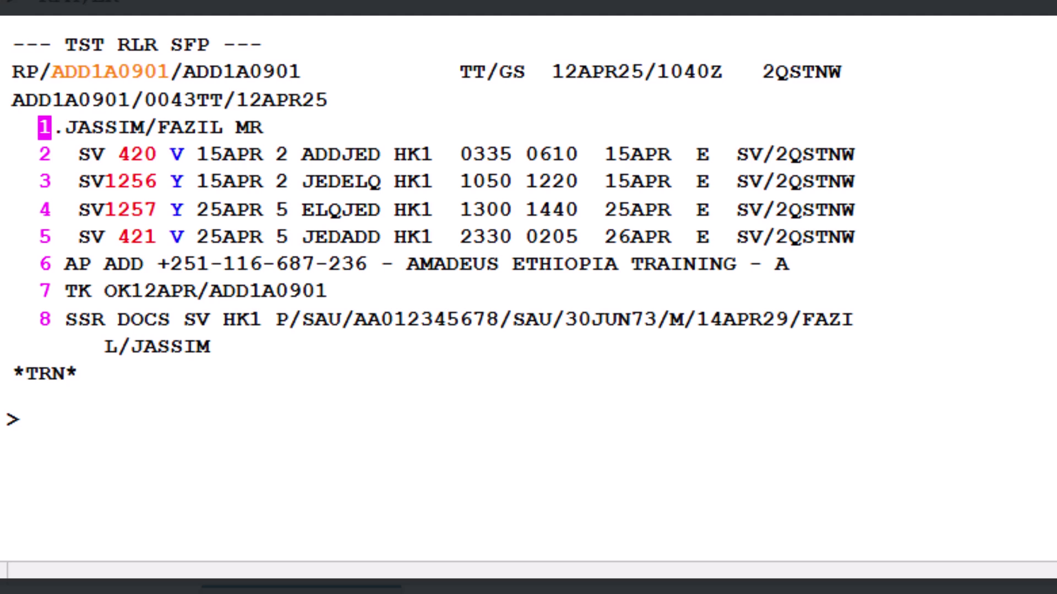
text(TQT)
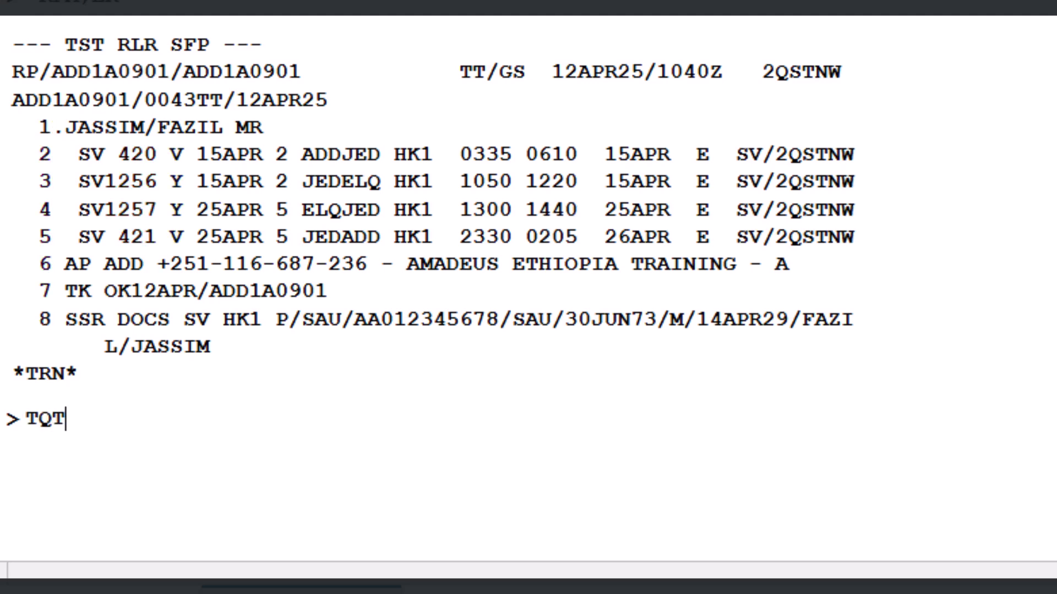
key(Return)
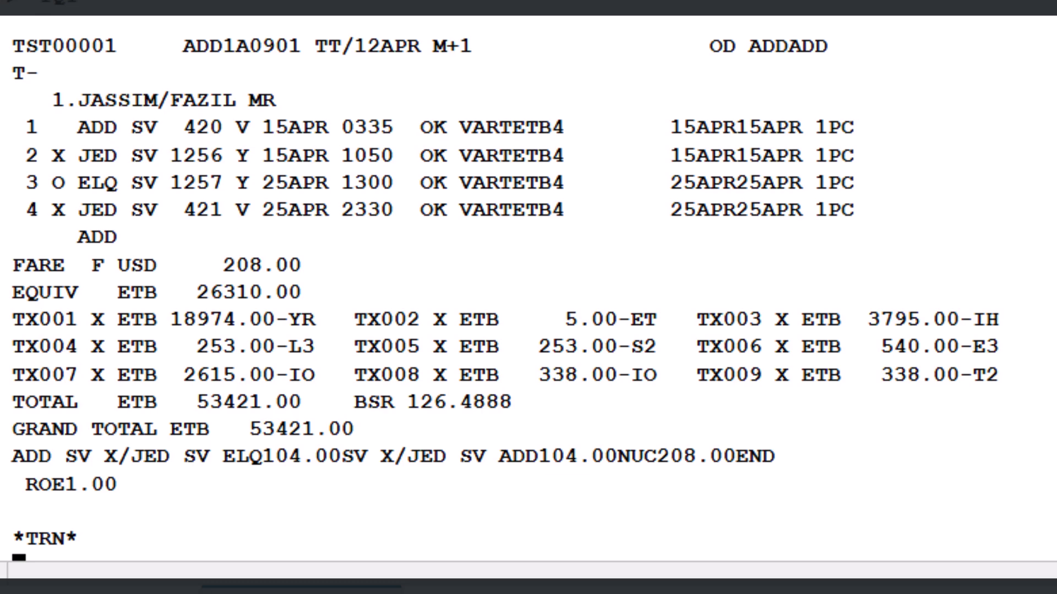
Step: Retrieve the PNR and add an INV form of payment and a commission of 0
text(RT)
key(Return)
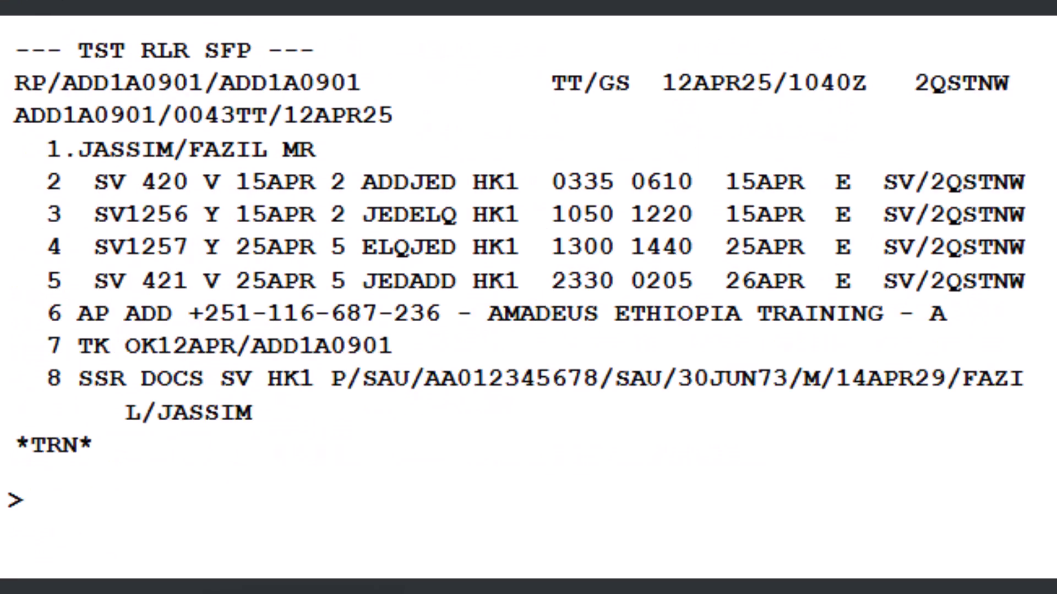
text(FP )
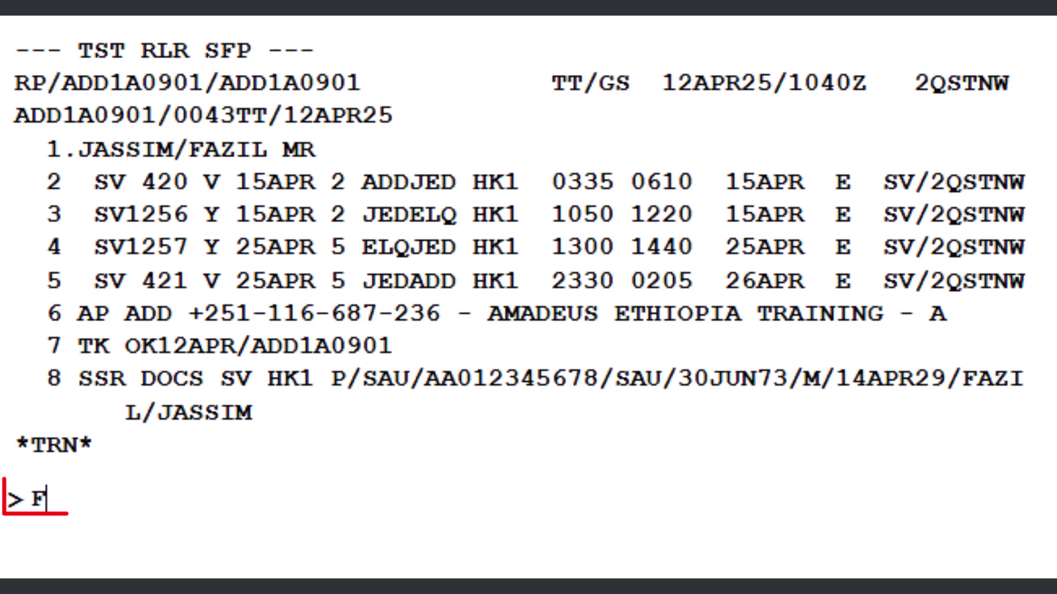
text(INV)
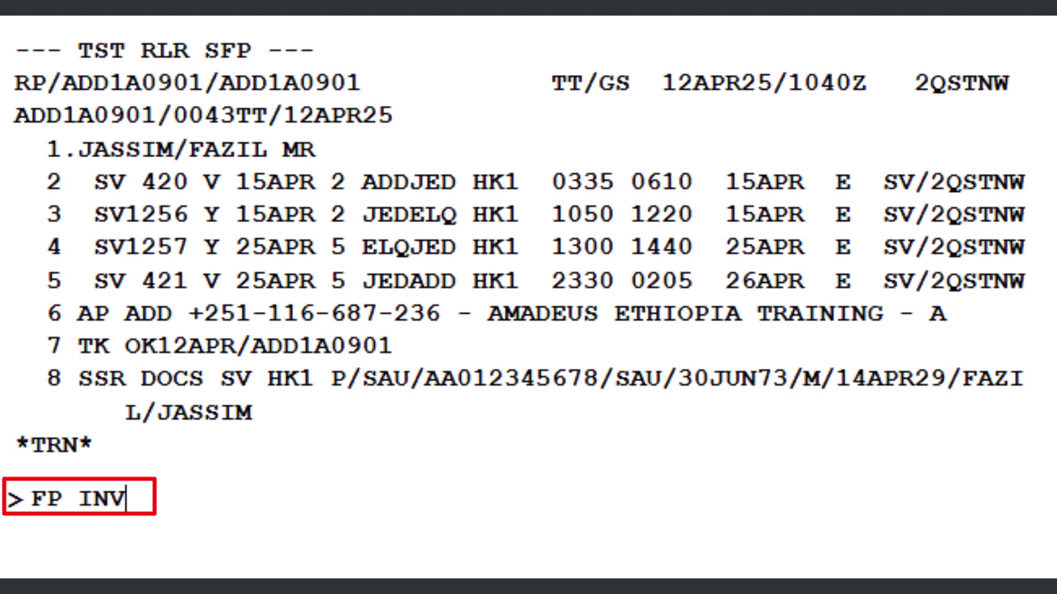
key(Return)
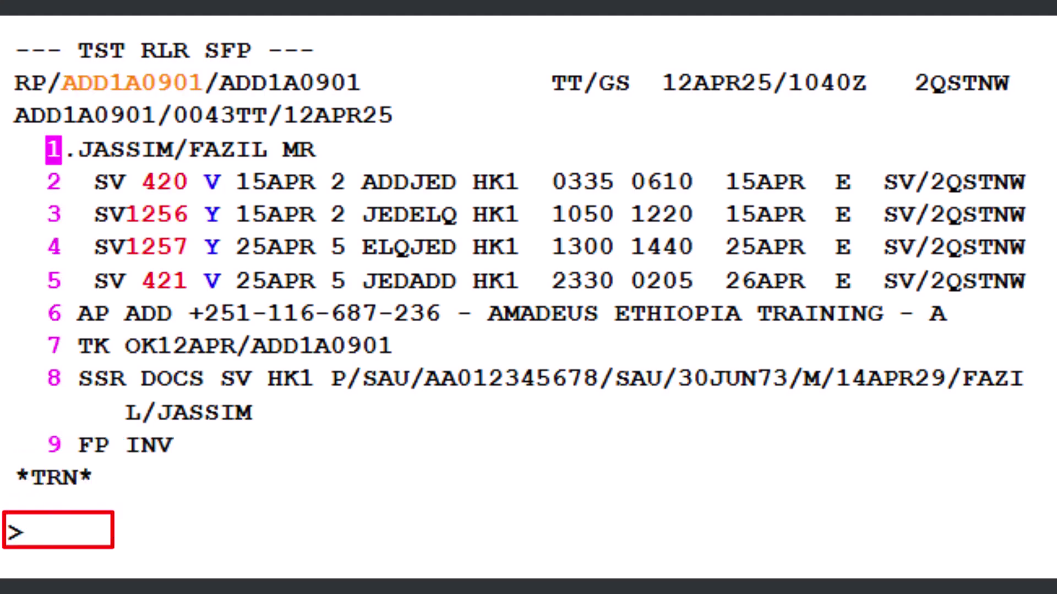
text(FM 0)
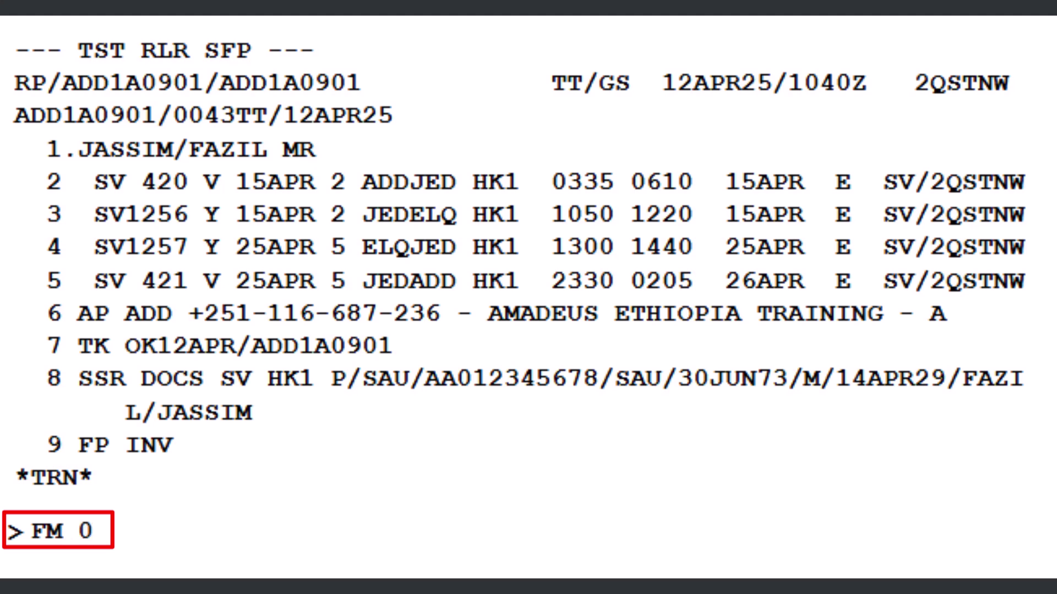
key(Return)
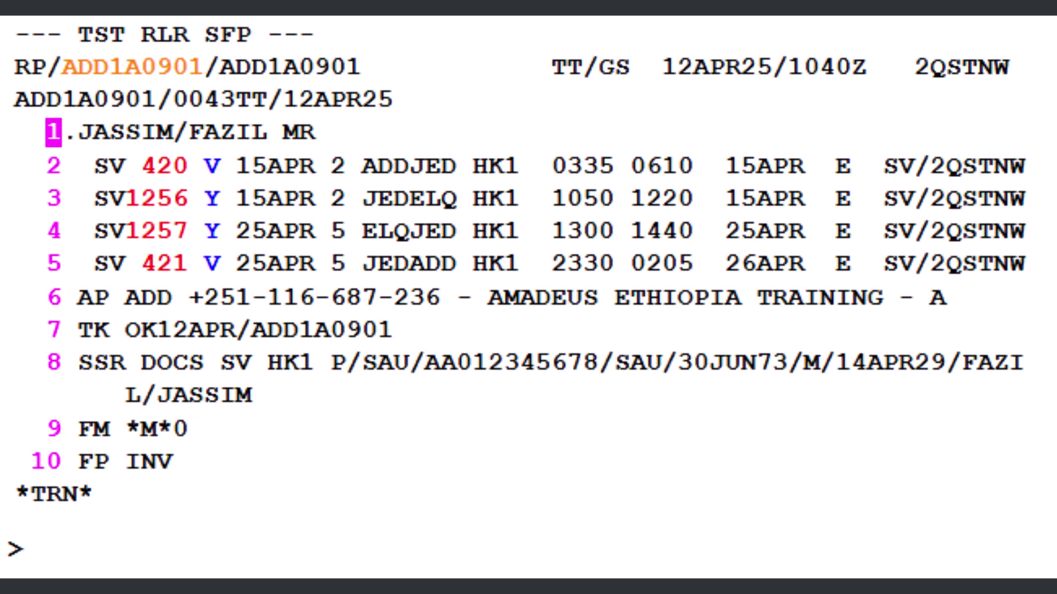
Step: Add SV as validating carrier and the endorsement TKT VLD 1YR FRM ISSUE DATE to the PNR
text(F)
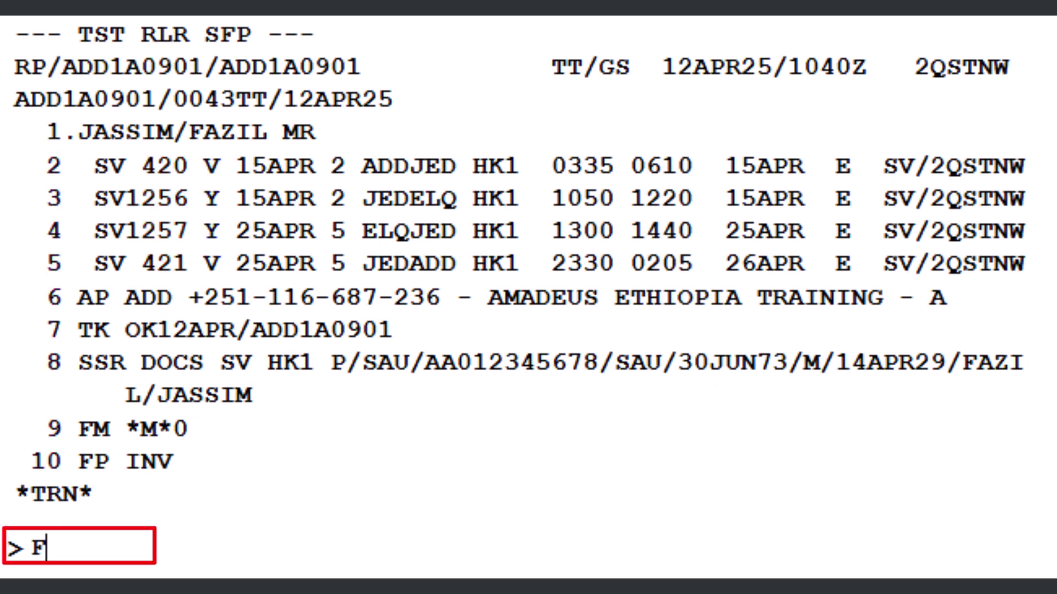
text(V SV)
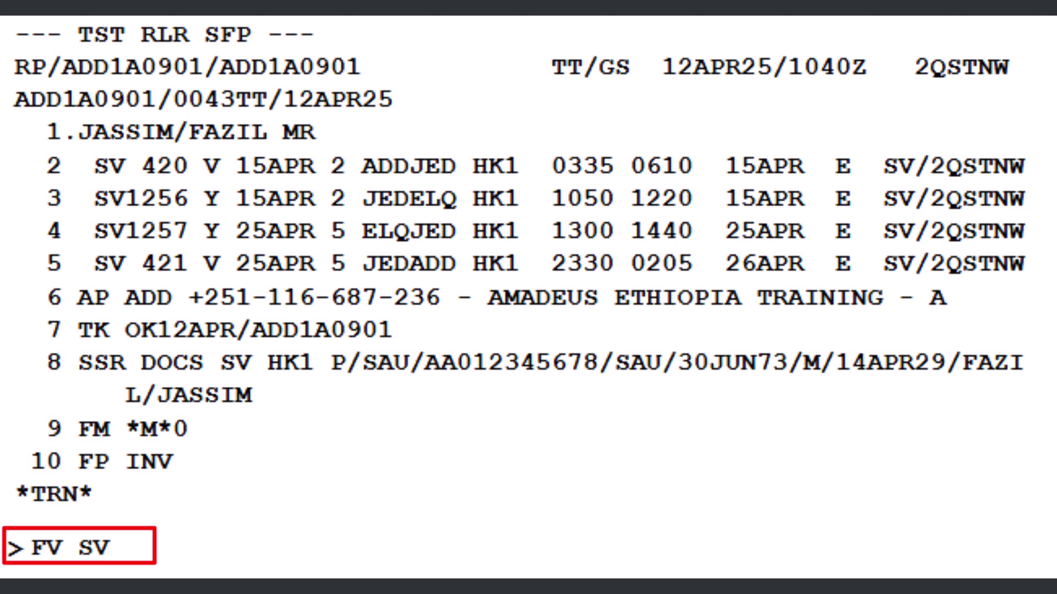
key(Return)
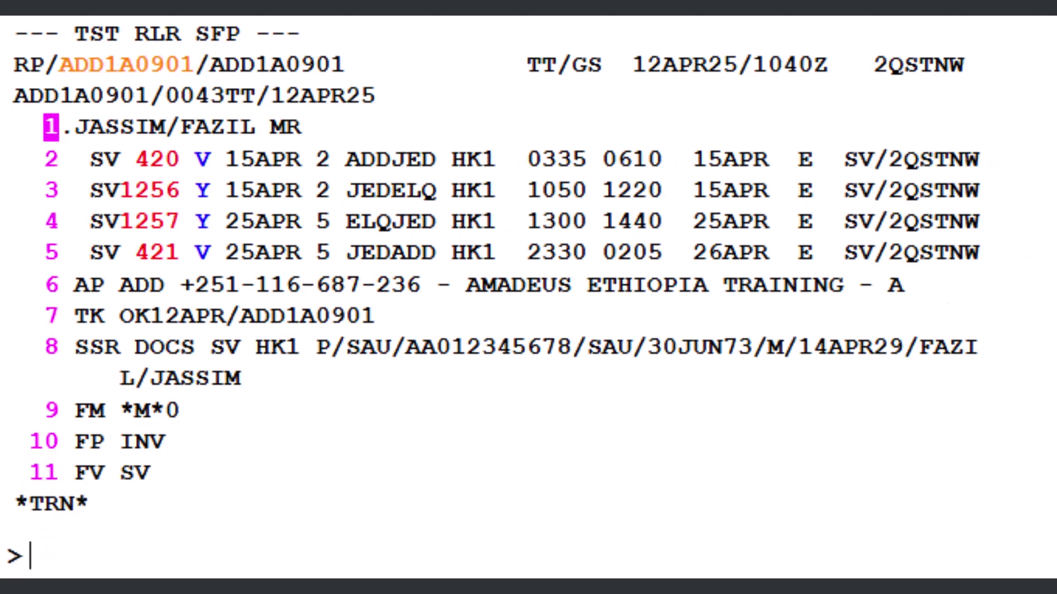
text(FE )
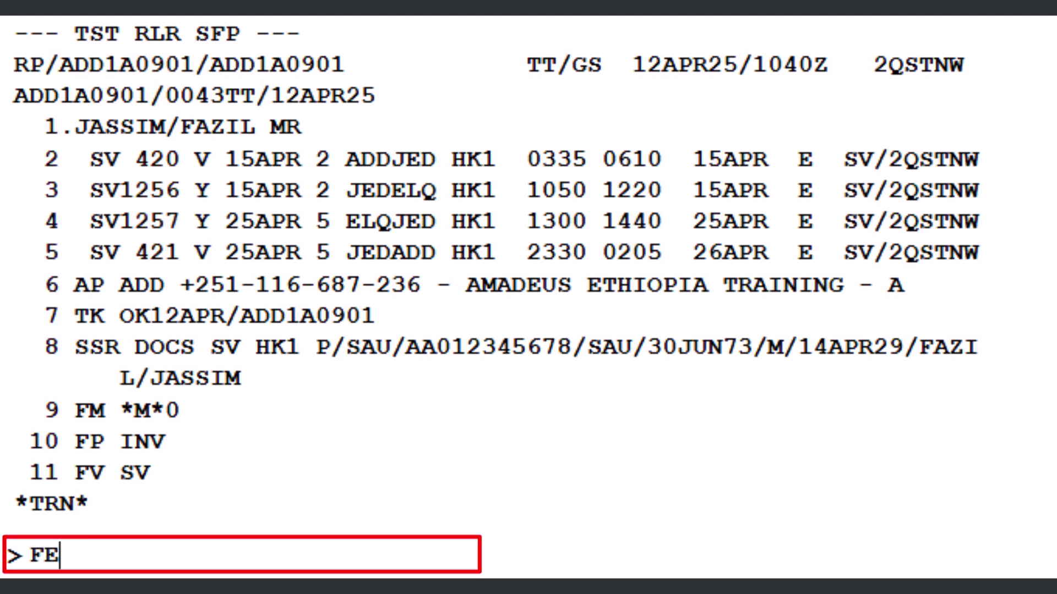
text(TKT VLD 1YR FRM ISSUE DATE)
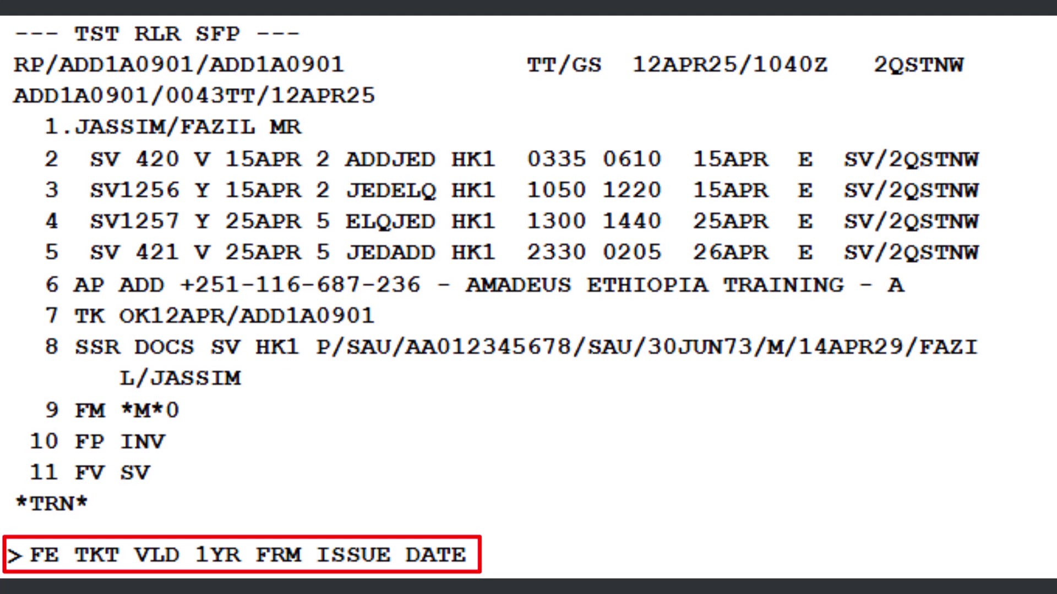
key(Return)
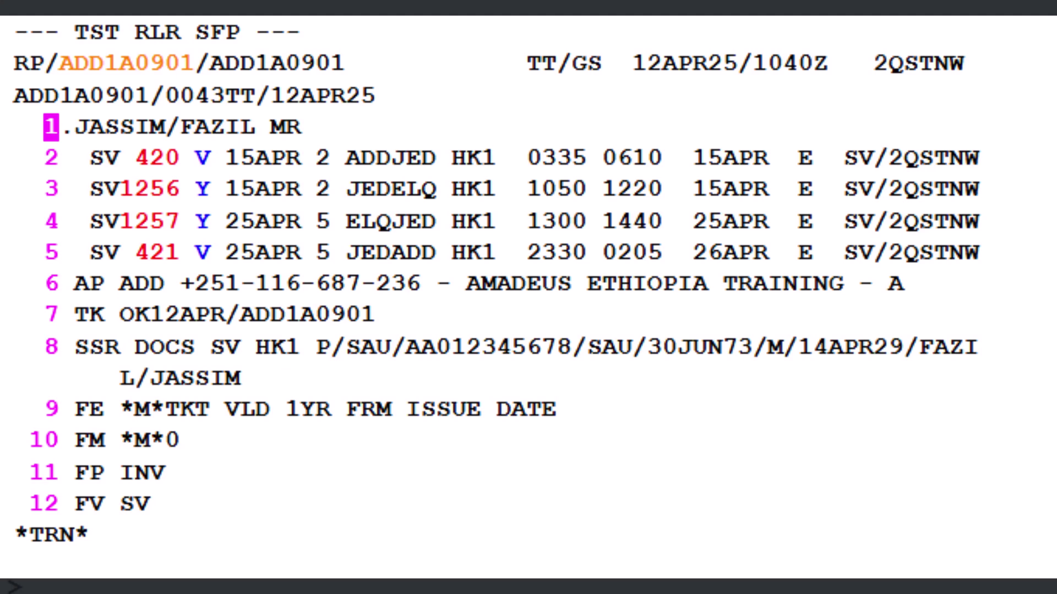
Step: Save and redisplay the PNR with its ticketing elements, using A as the received-from entry
text(R)
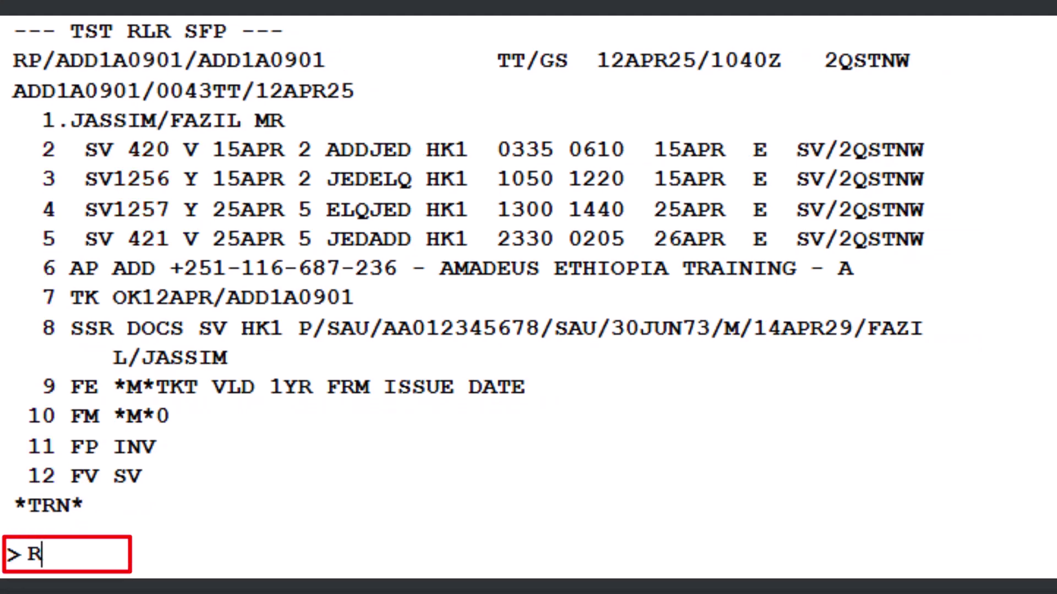
text(FA;ER)
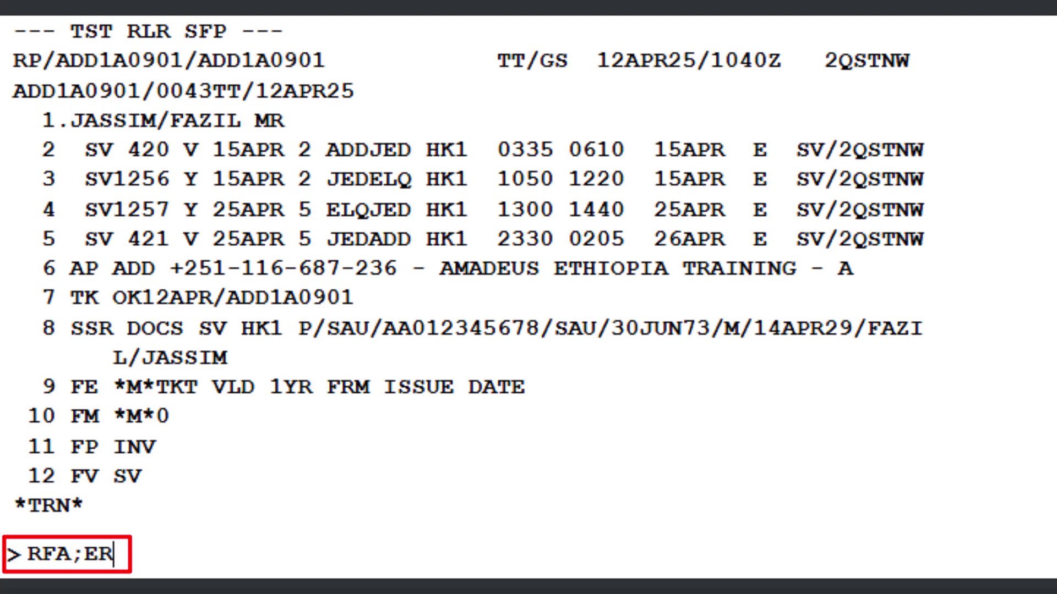
key(Return)
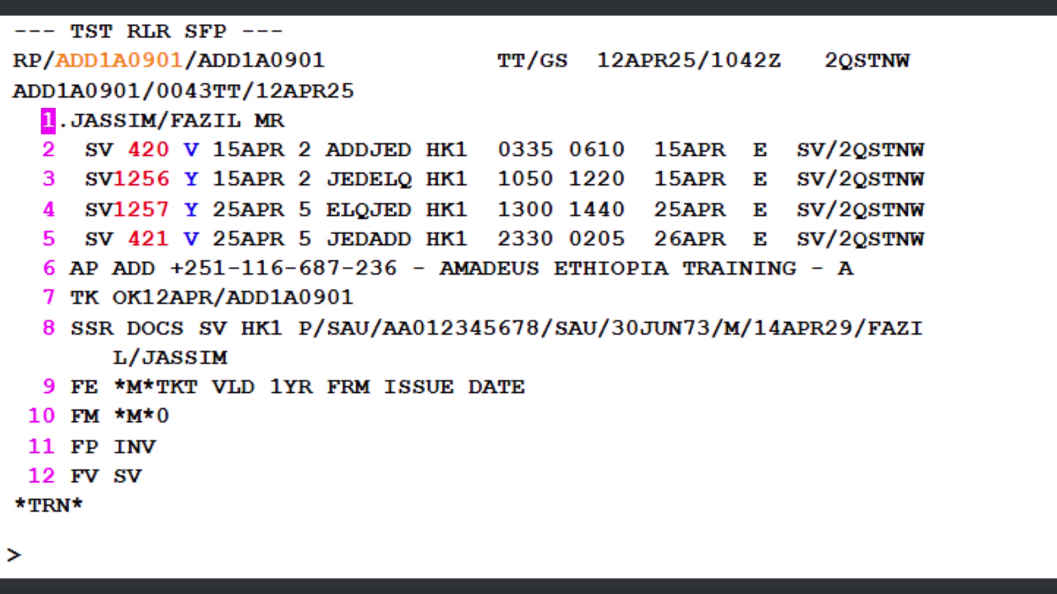
Step: Run a ticketing check on TST 1 with the TKT option and PNR retrieval, without issuing the ticket
text(TTP)
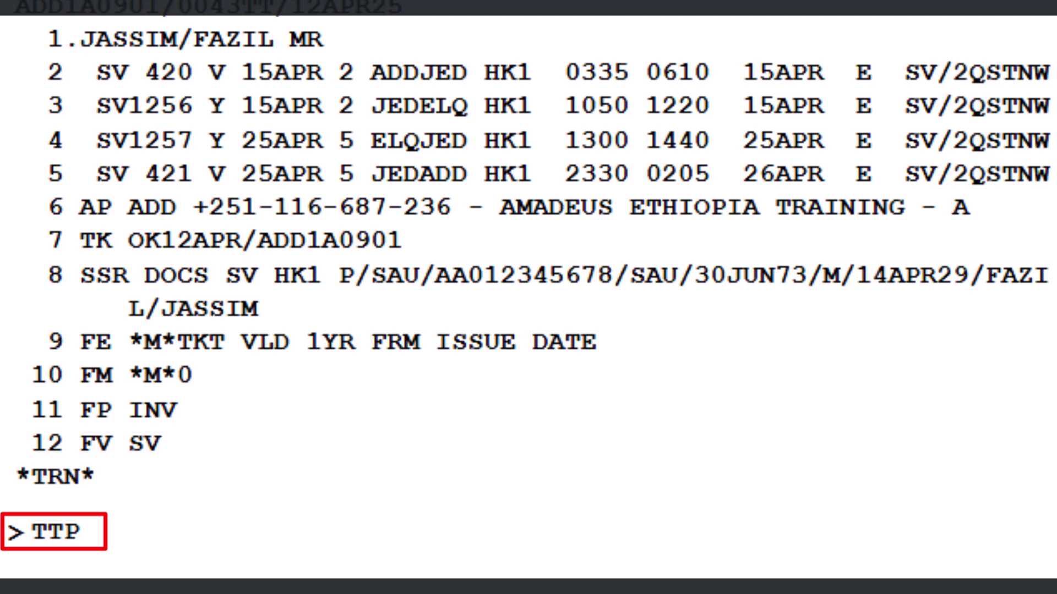
text(/T1)
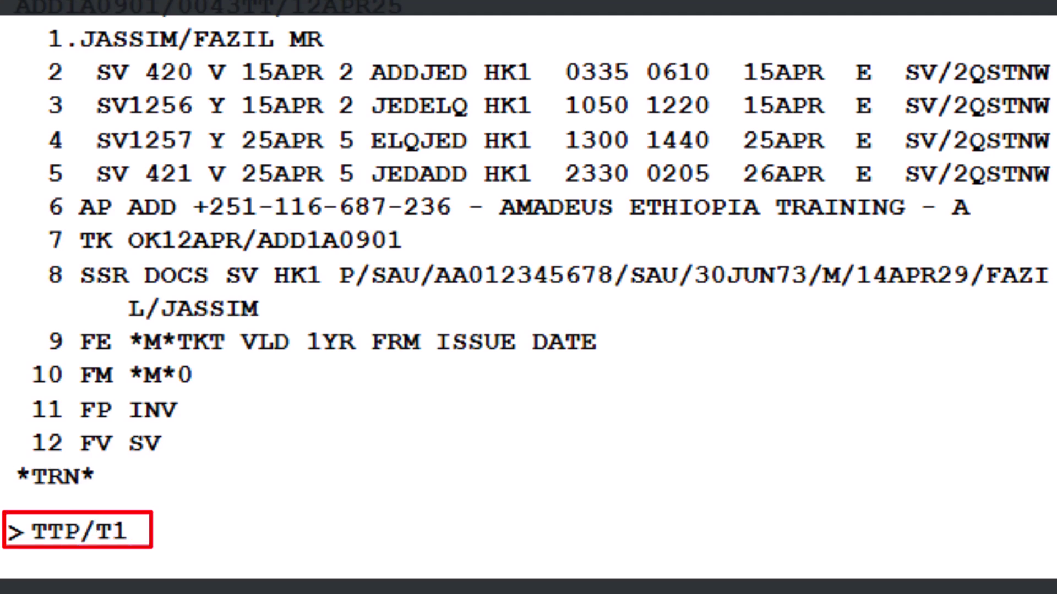
text(/TKT)
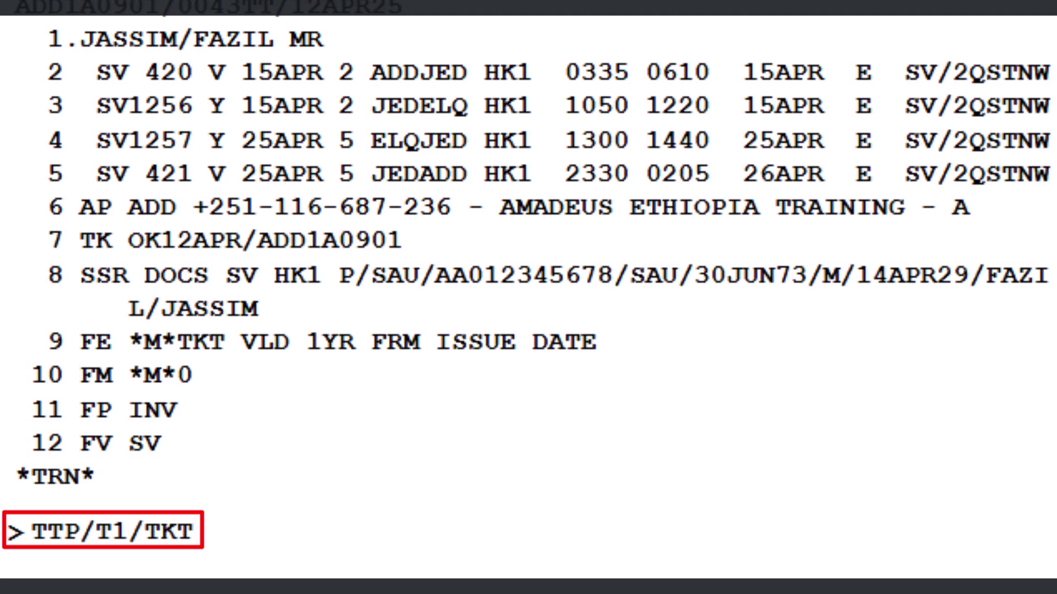
text(/RT)
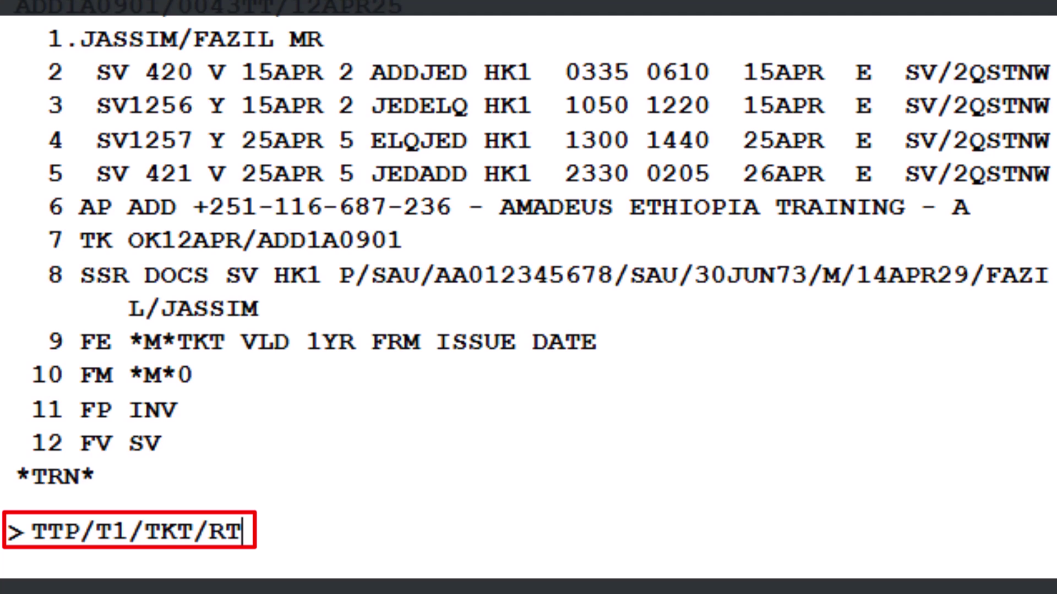
key(Return)
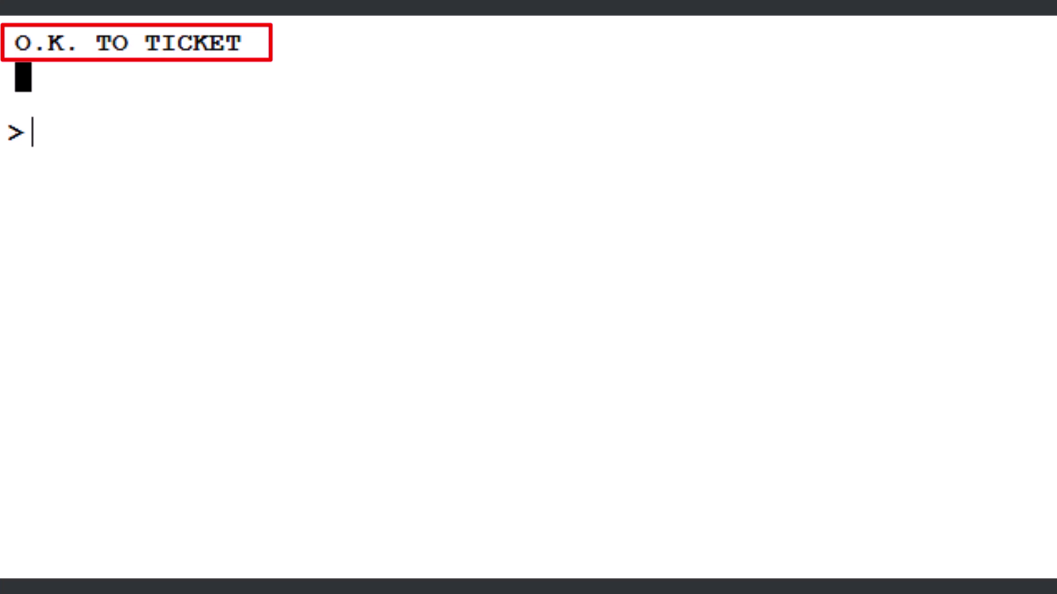
Step: Issue the electronic ticket for TST 1 with TTP and the RT option, and ignore and redisplay the PNR
text(TTP)
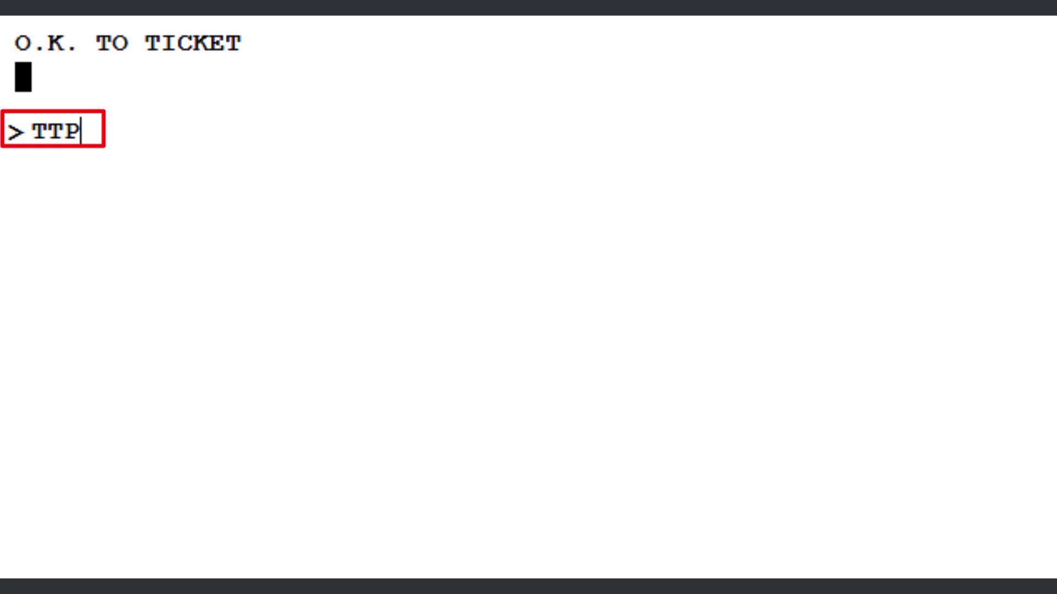
text(/T1)
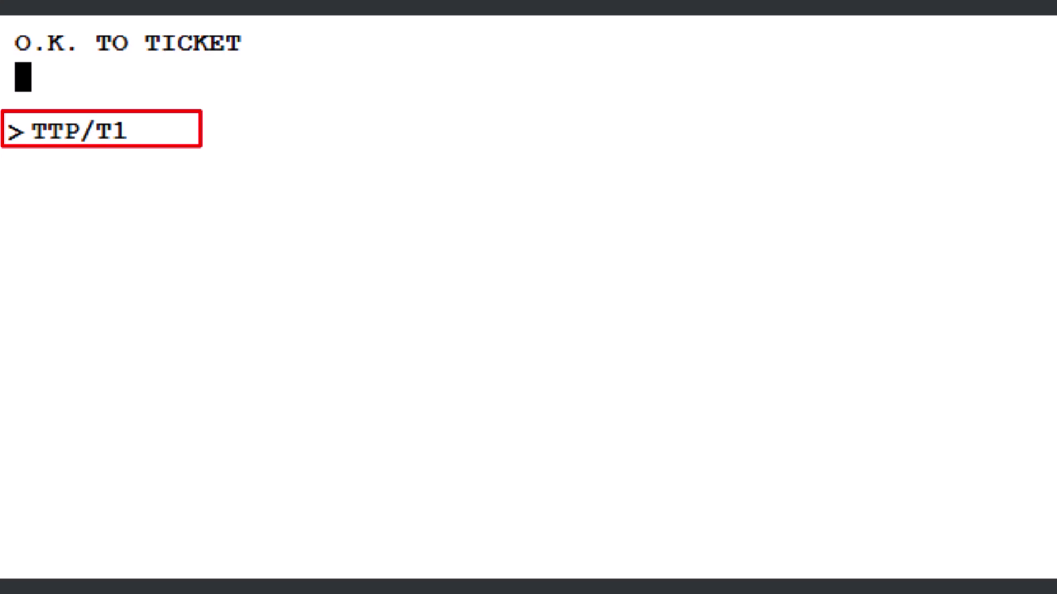
text(/RT)
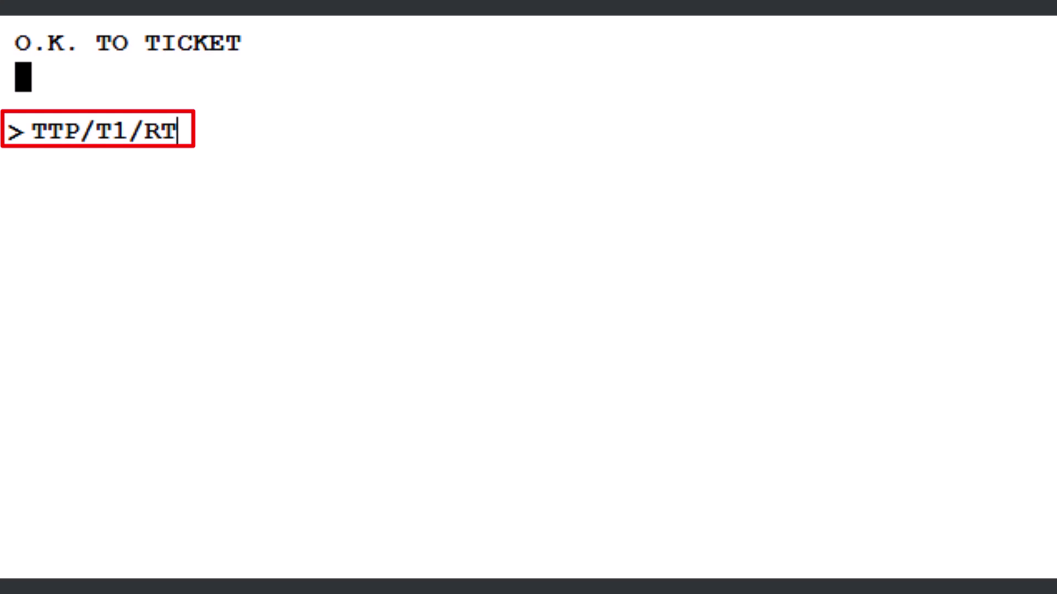
key(Return)
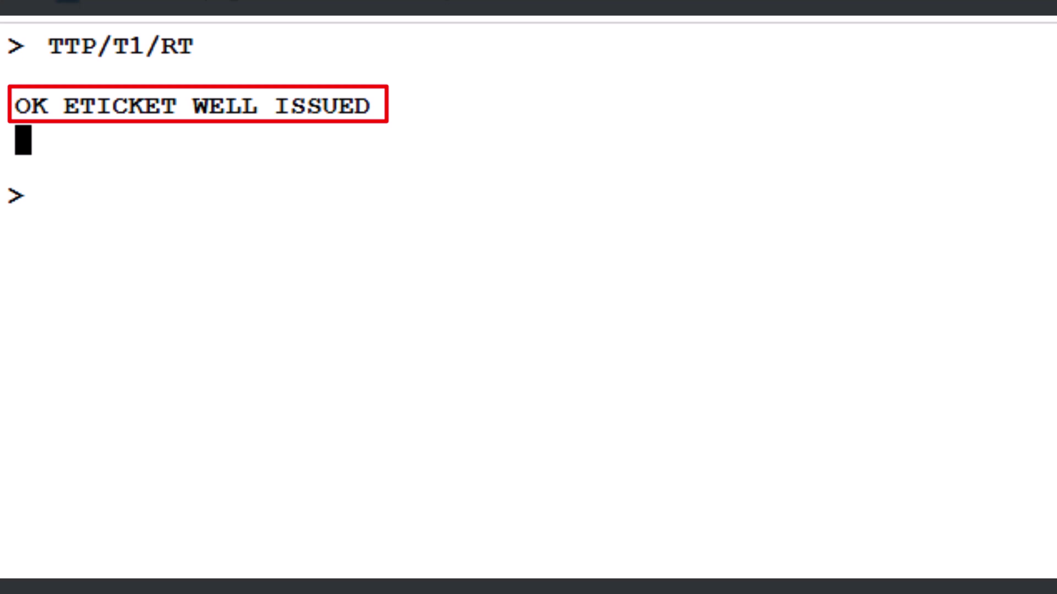
text(IR)
key(Return)
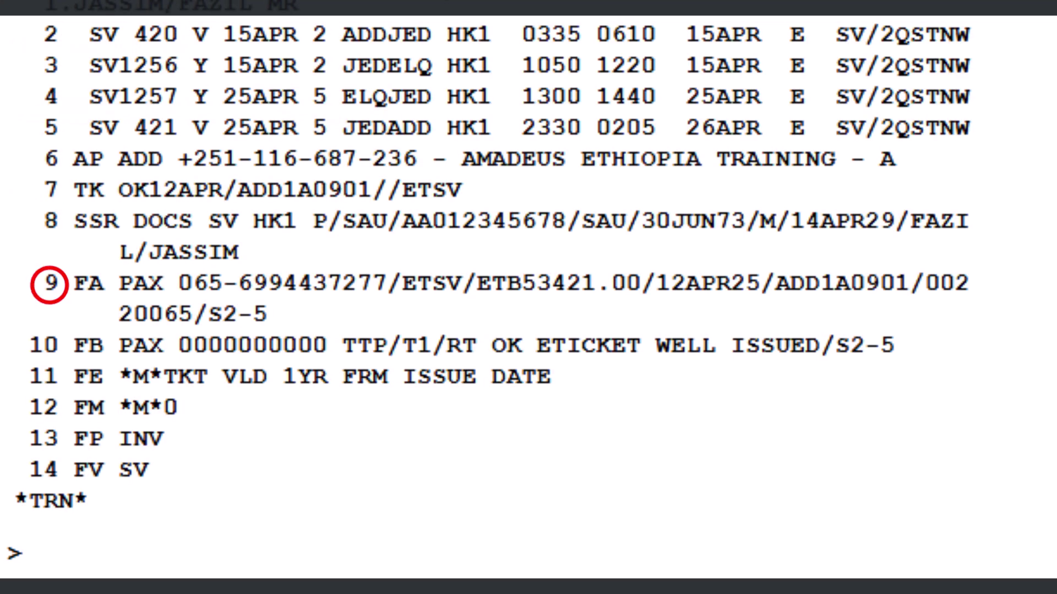
Step: Display the electronic ticket record from FA line 9 with TWD, and examine its tax breakdown
text(TWD)
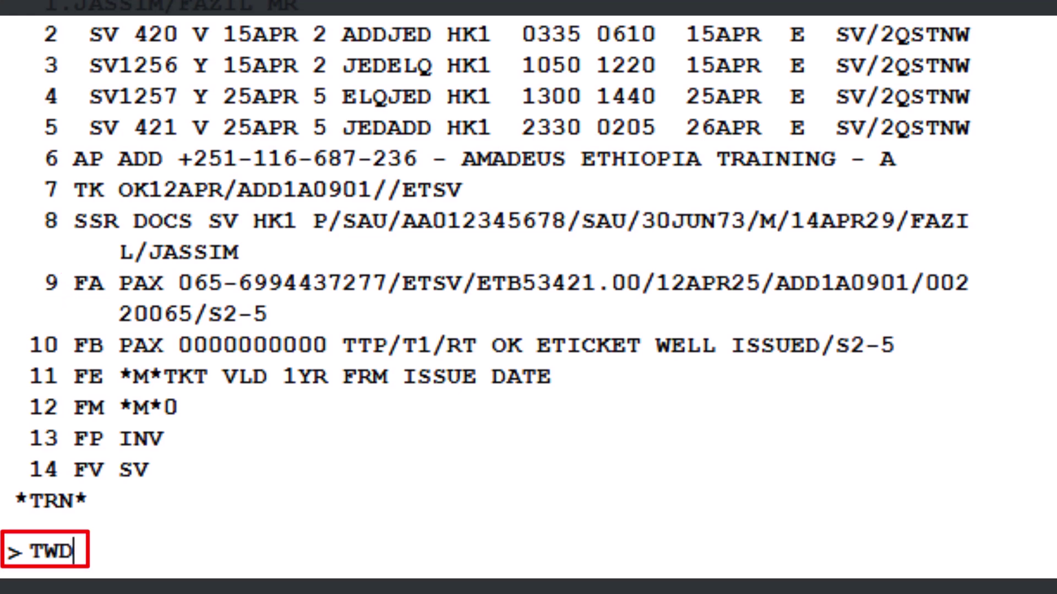
text(/)
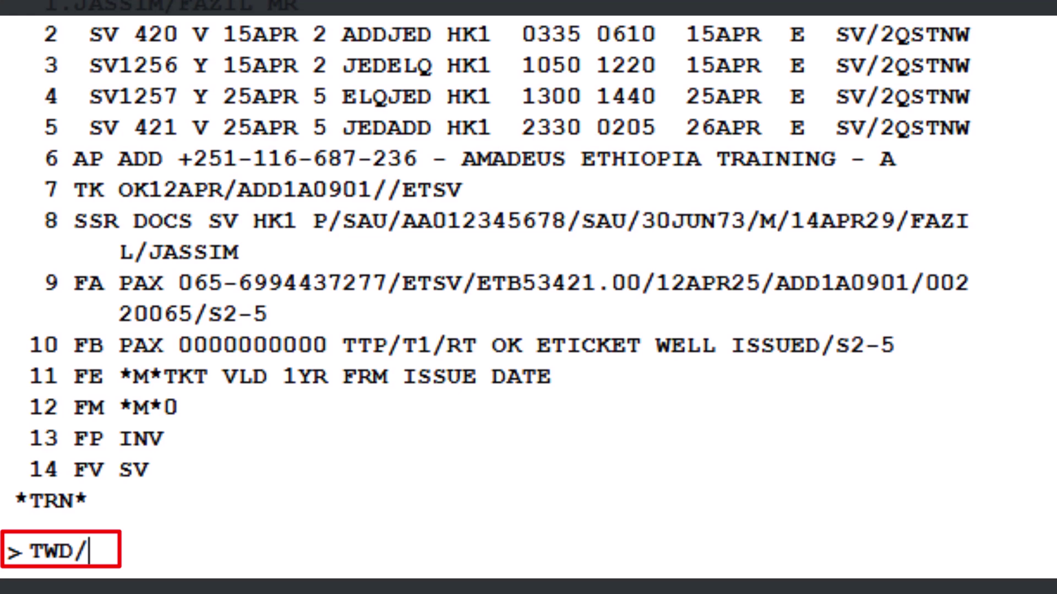
text(L9)
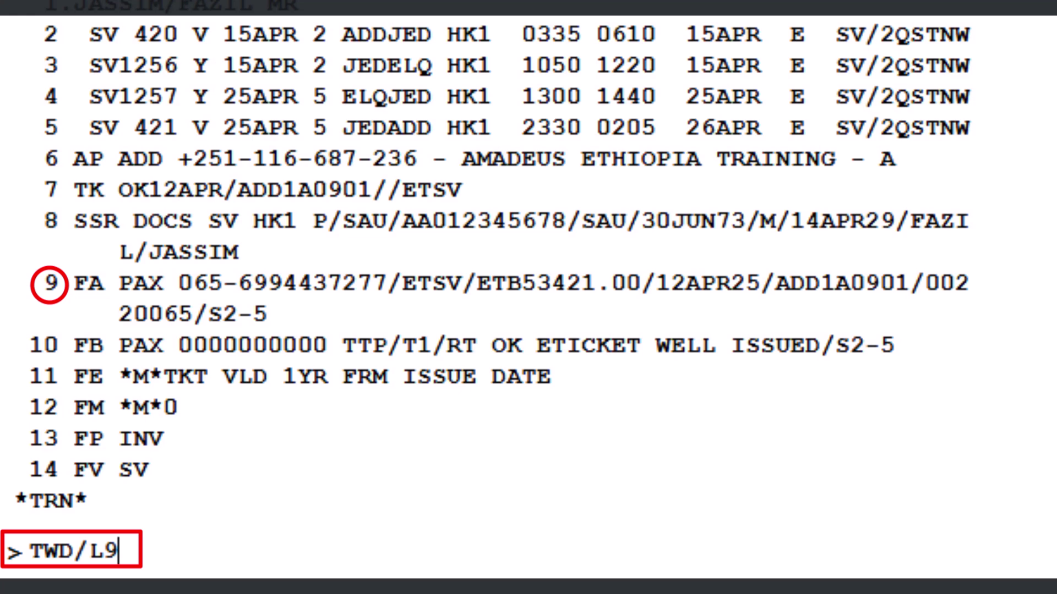
key(Return)
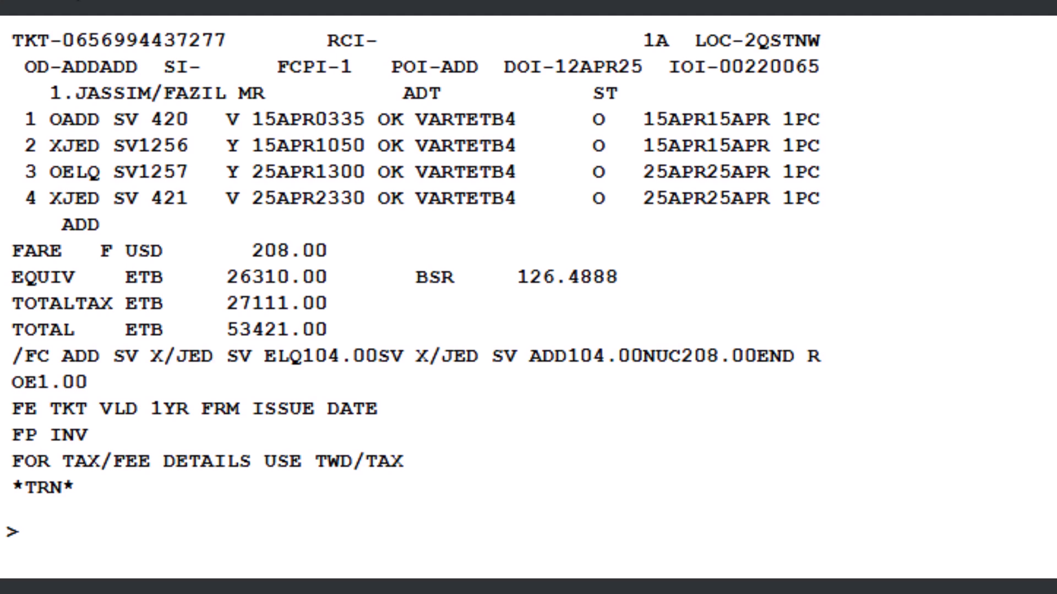
text(TWD/TAX)
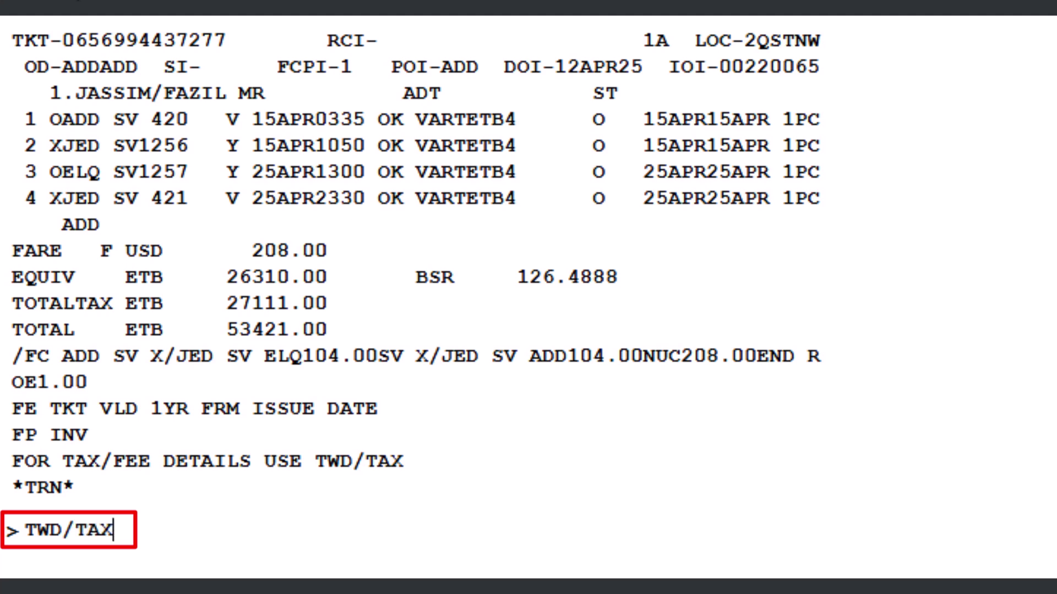
key(Return)
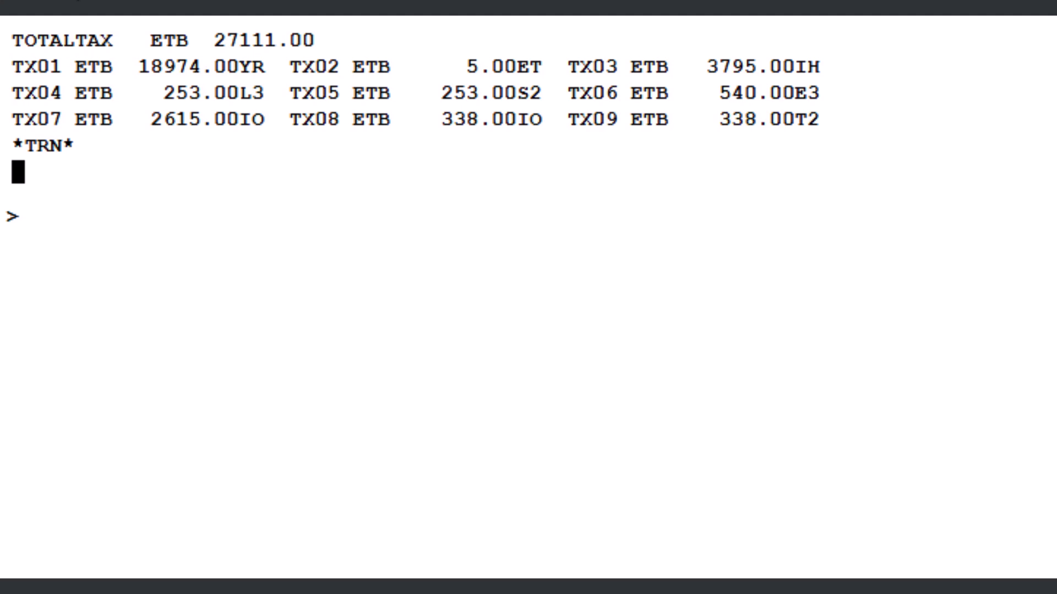
Step: Return from the tax details to the electronic ticket record with TWDRT, and redisplay the PNR with RT*E
text(TWDRT)
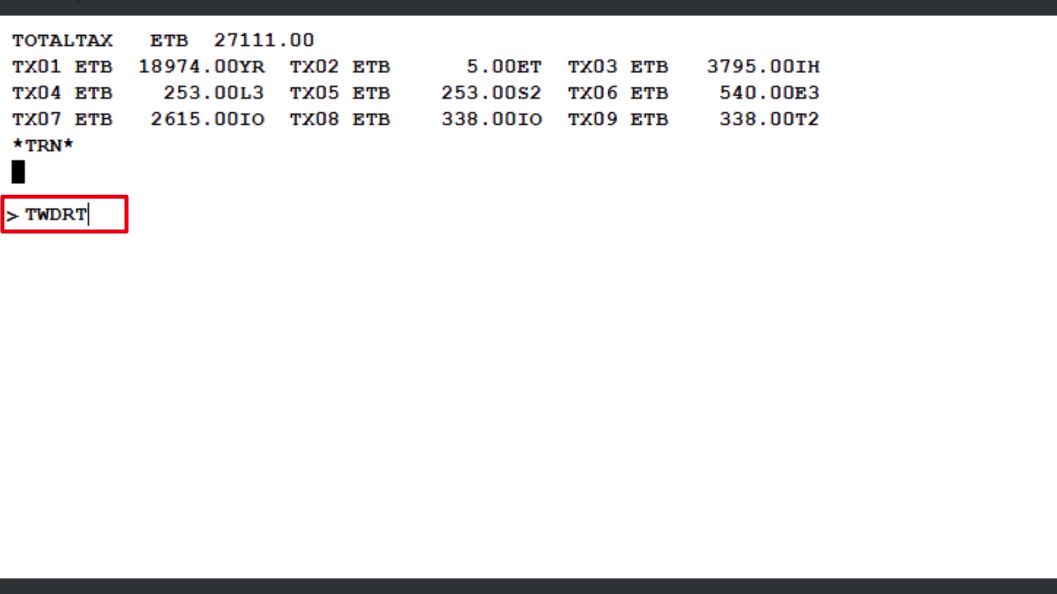
key(Return)
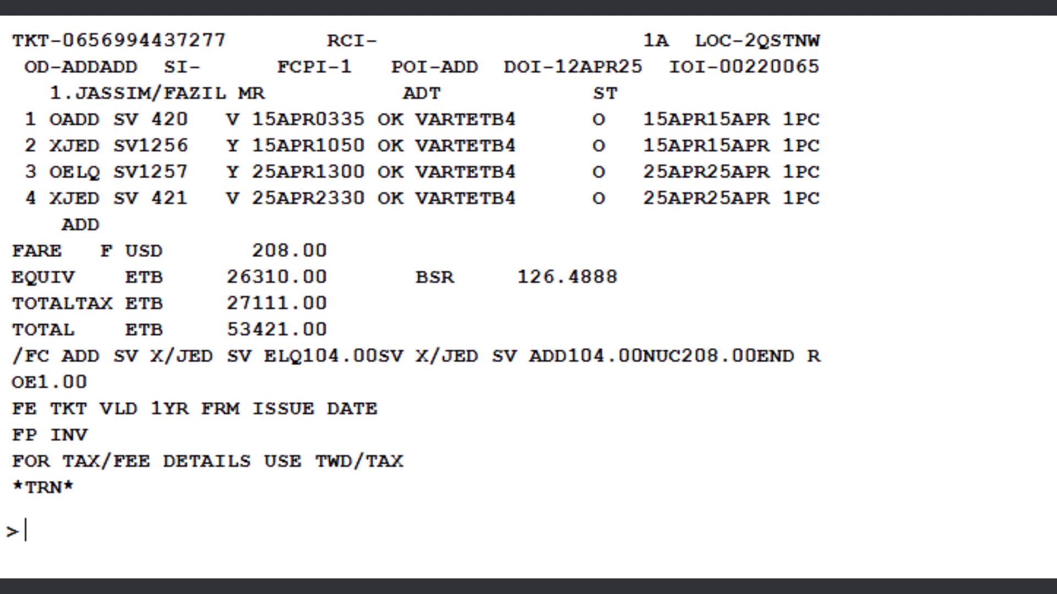
text(RT)
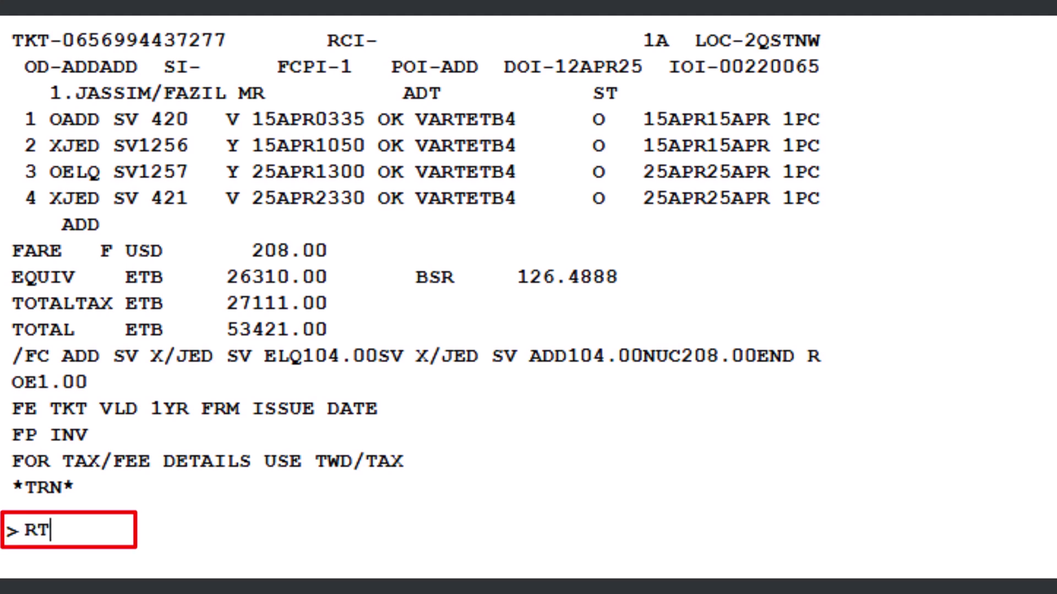
text(*E)
key(Return)
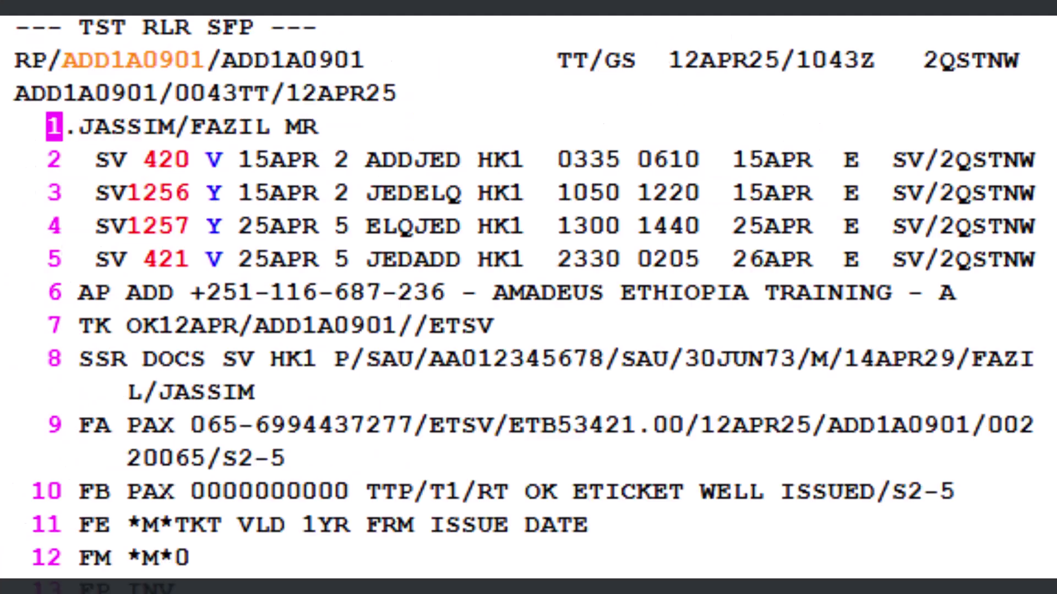